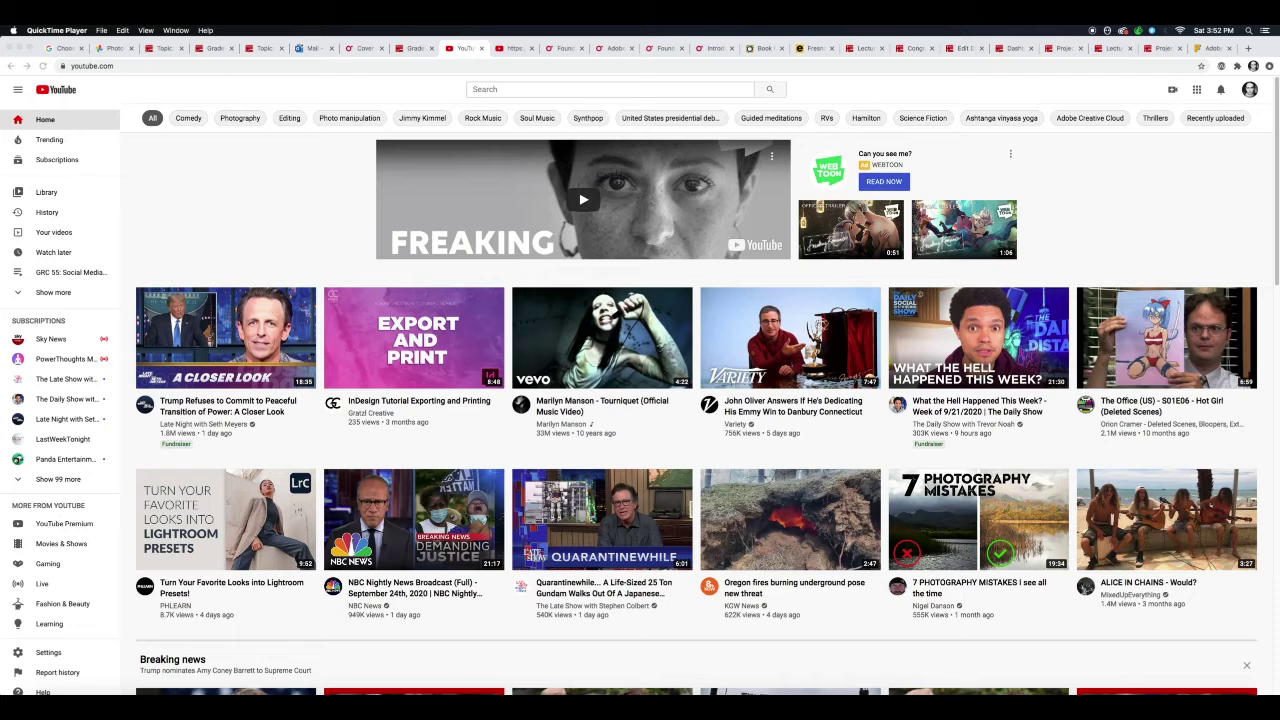
# Step: Upload GRC55_How_To_Take_a_LinkedIn_Profile_Photo.mp4 as a new video from the Create menu
pyautogui.click(1177, 108)
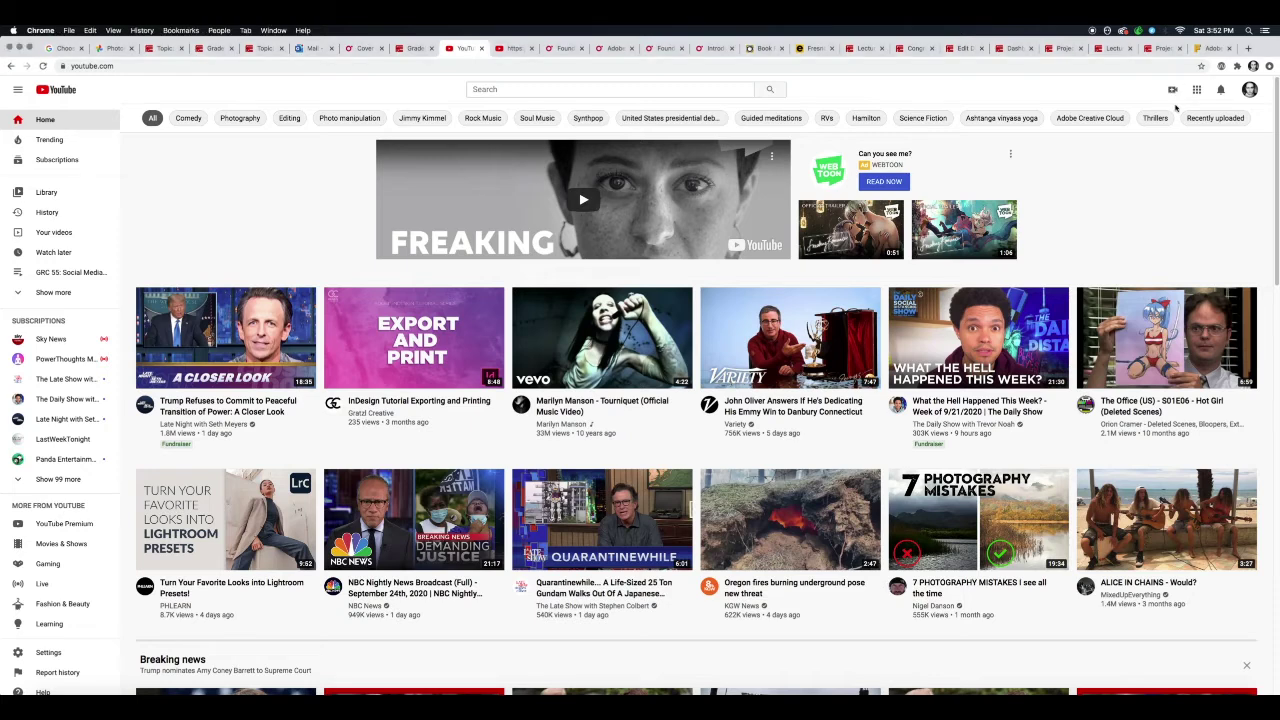
pyautogui.click(1172, 89)
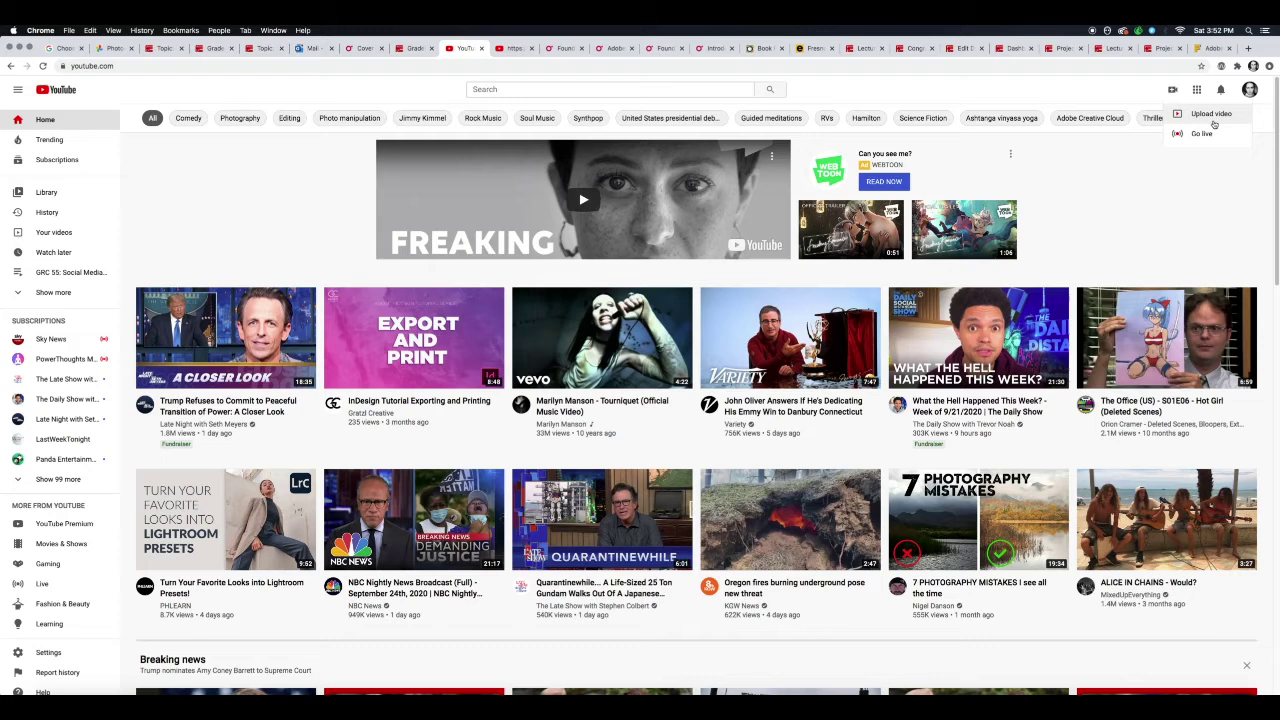
pyautogui.click(1212, 114)
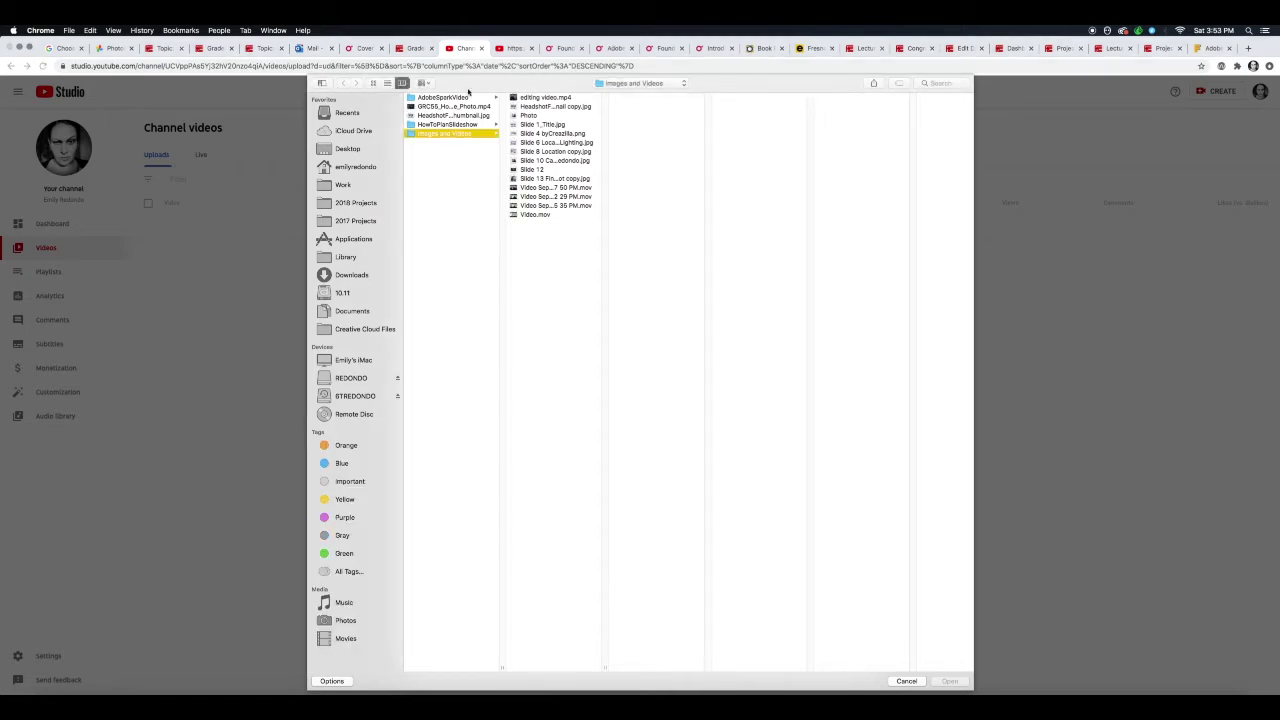
pyautogui.click(457, 97)
pyautogui.click(455, 106)
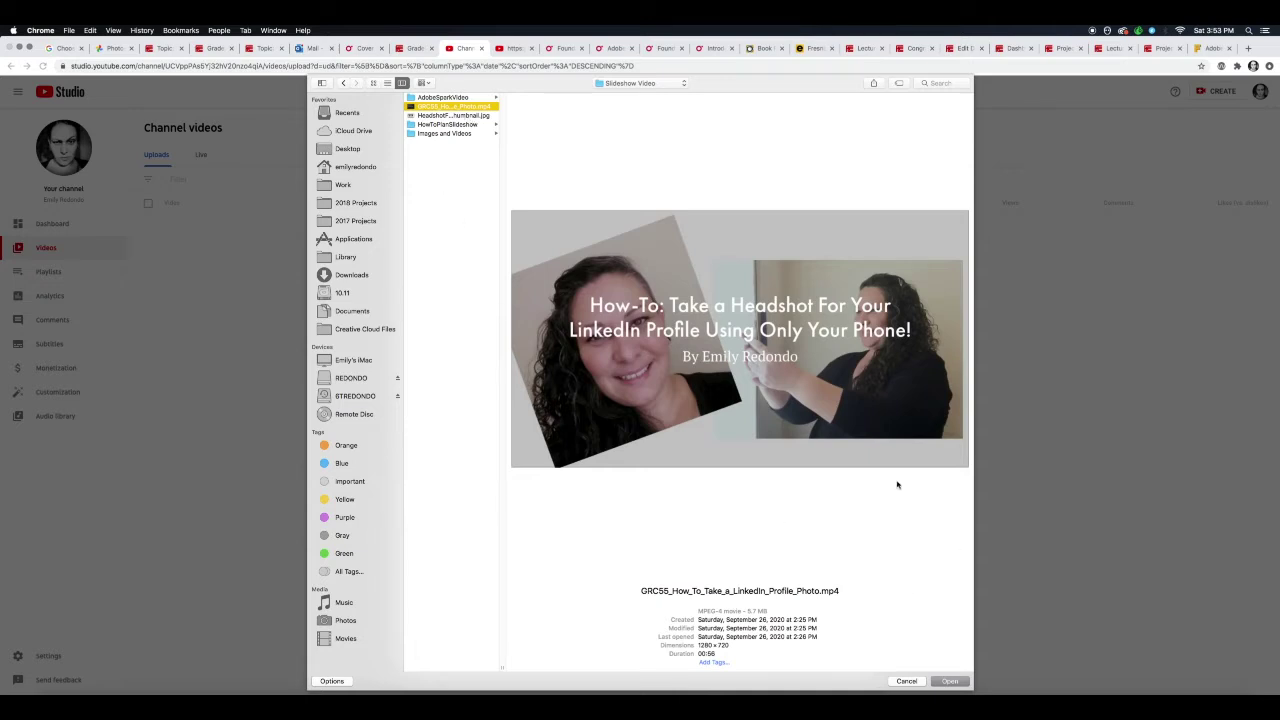
pyautogui.moveTo(791, 469)
pyautogui.click(952, 681)
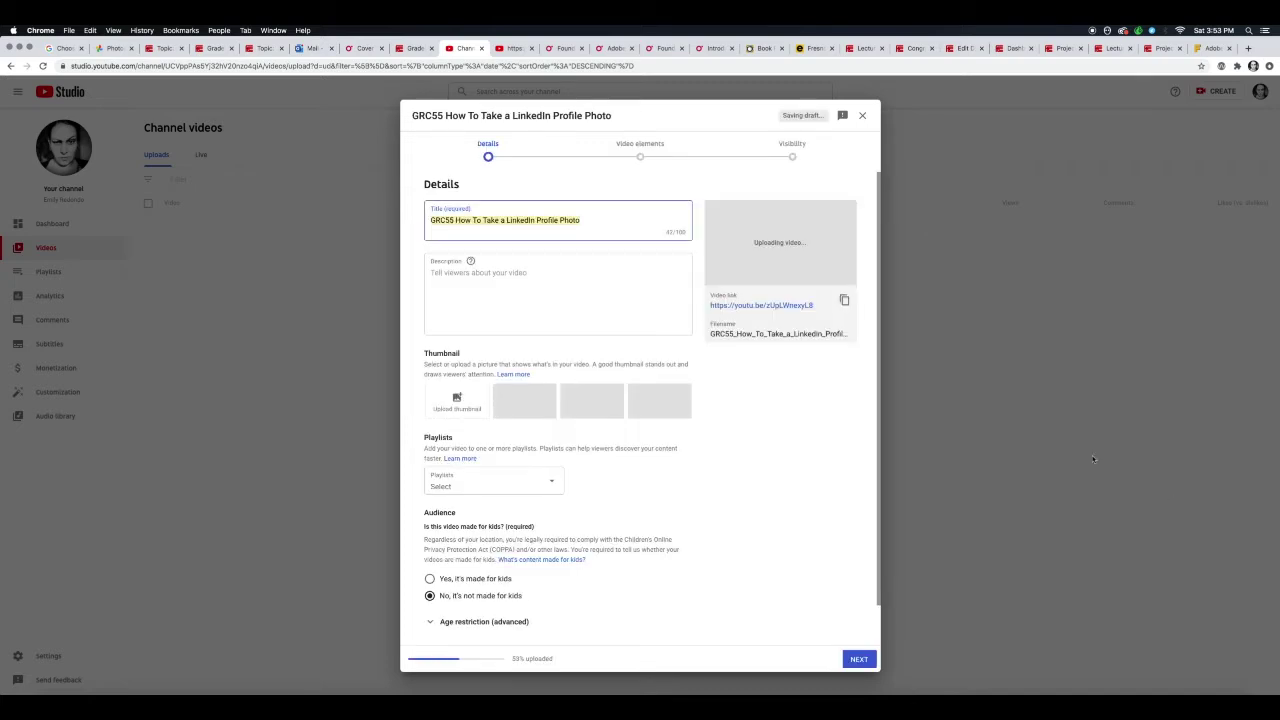
# Step: Replace the descriptive part of the title so it reads 'GRC55 Final Project Example'
pyautogui.click(587, 219)
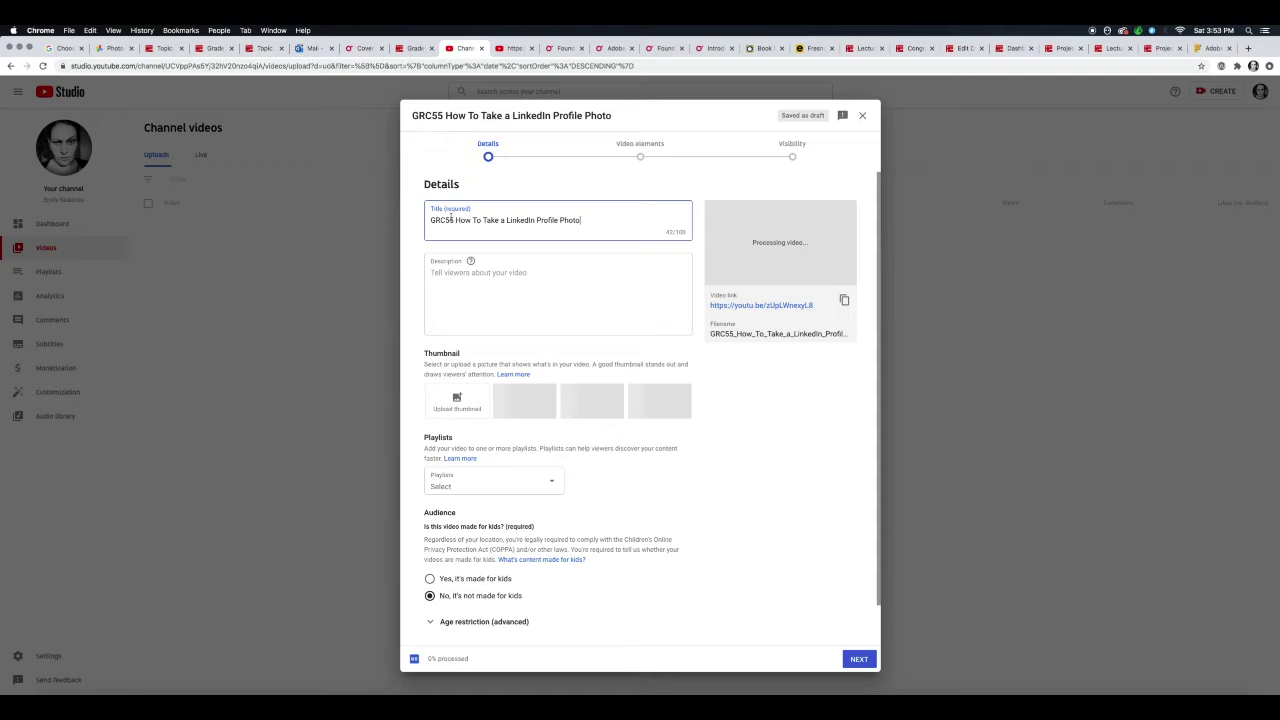
pyautogui.moveTo(456, 220); pyautogui.dragTo(592, 220)
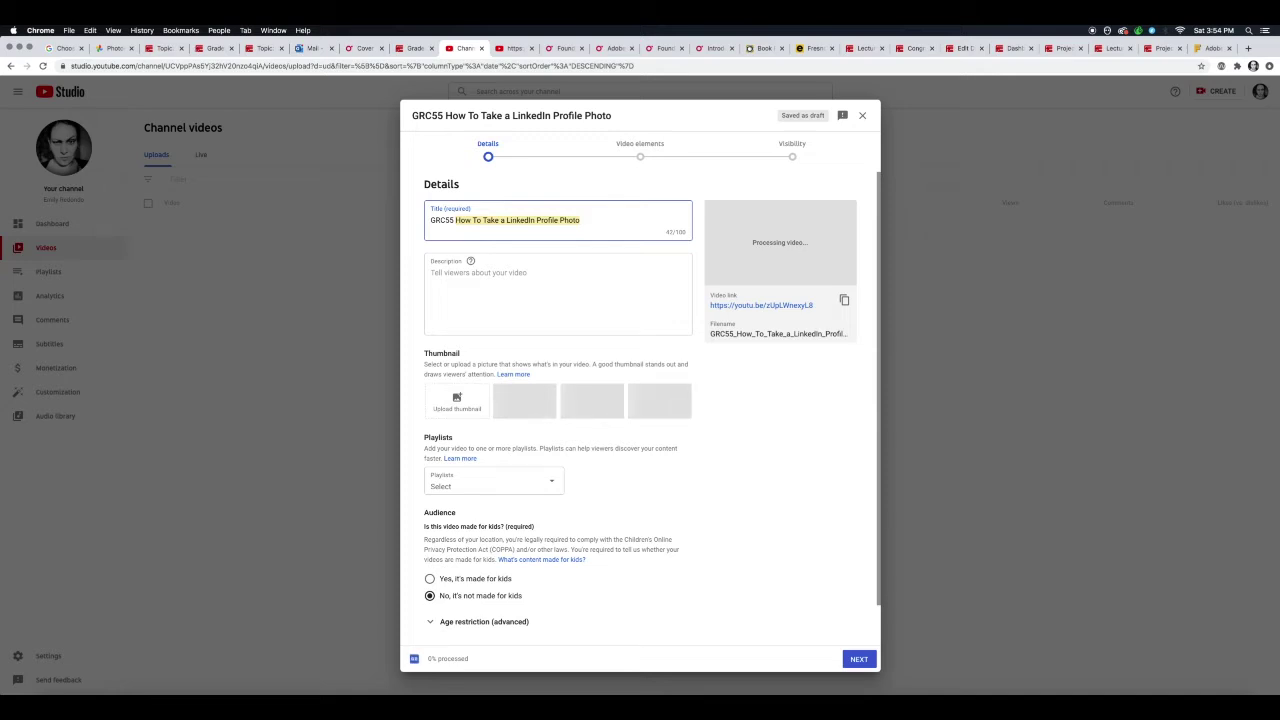
pyautogui.write('Final Proj')
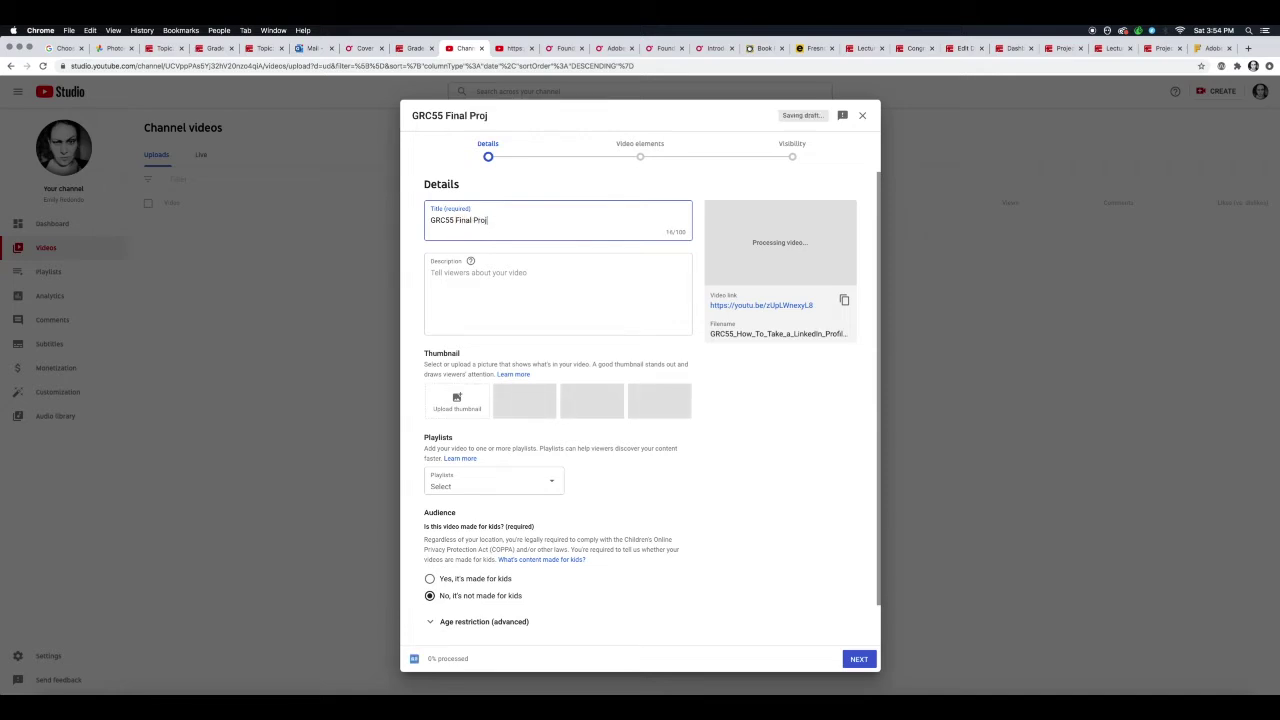
pyautogui.write('ect Example')
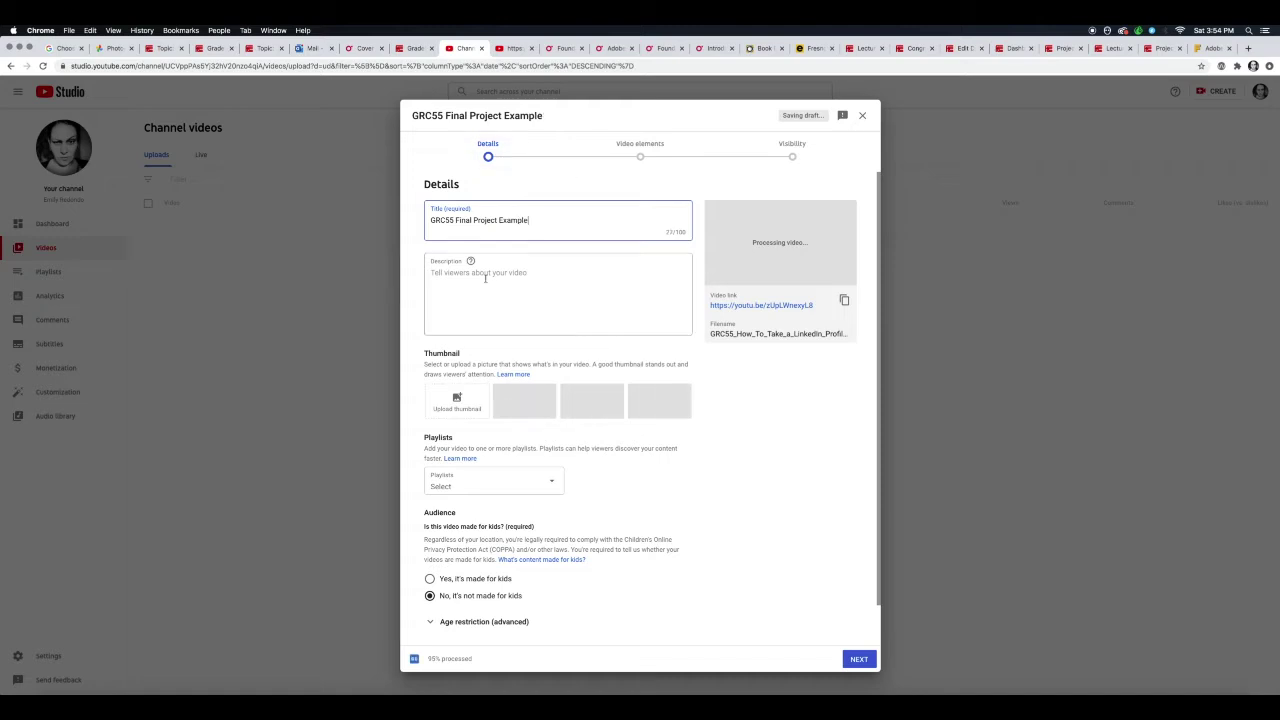
# Step: Enter the description 'This video is an example of your final project for GRC 55!'
pyautogui.click(490, 268)
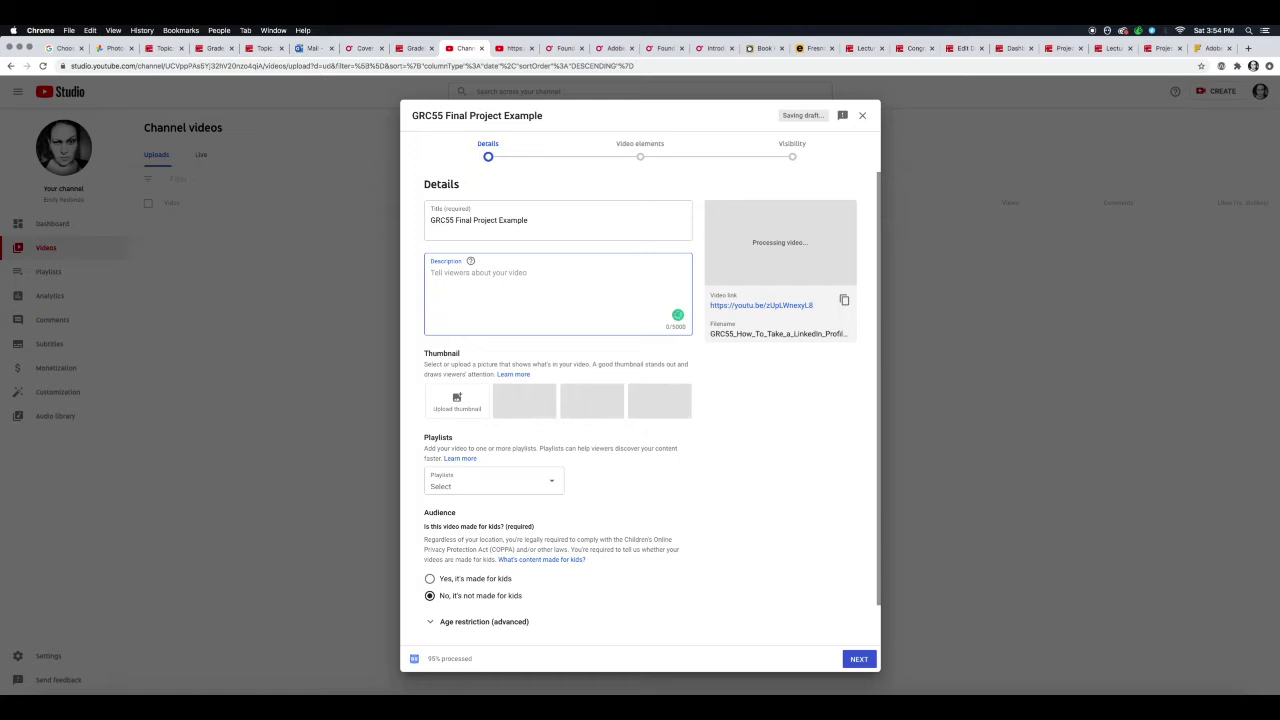
pyautogui.write('This vide')
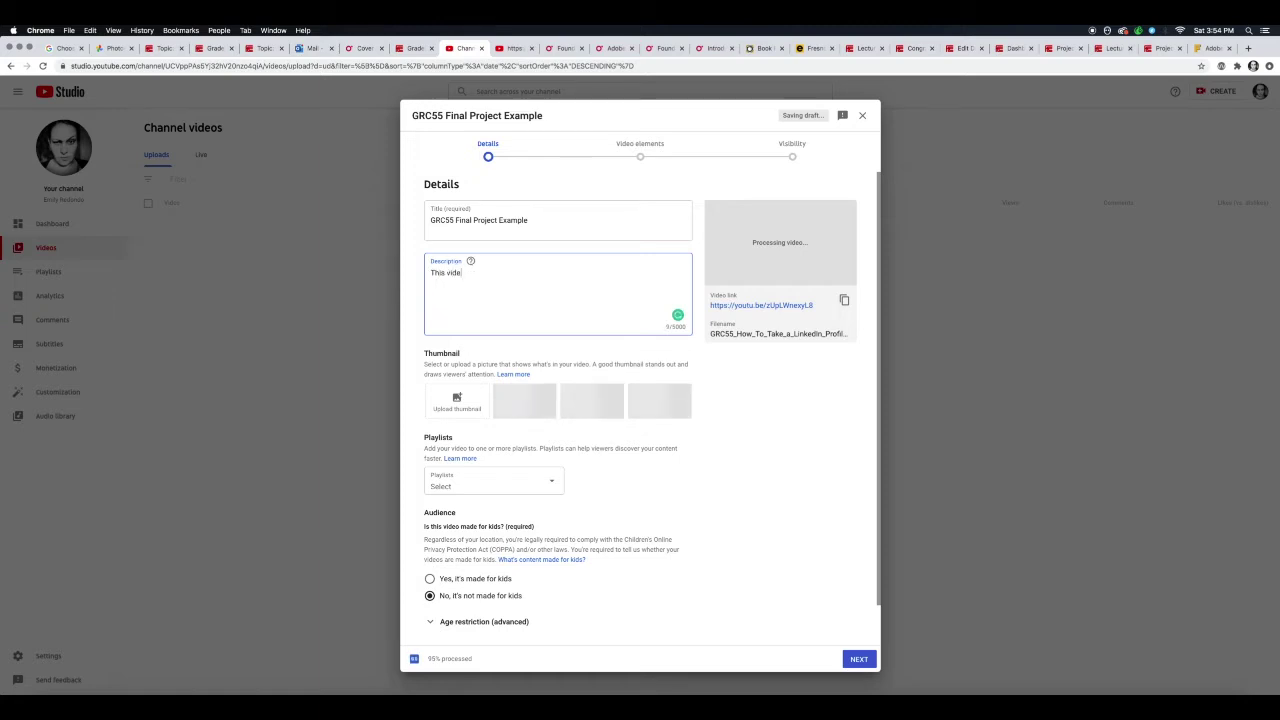
pyautogui.write('o is an e')
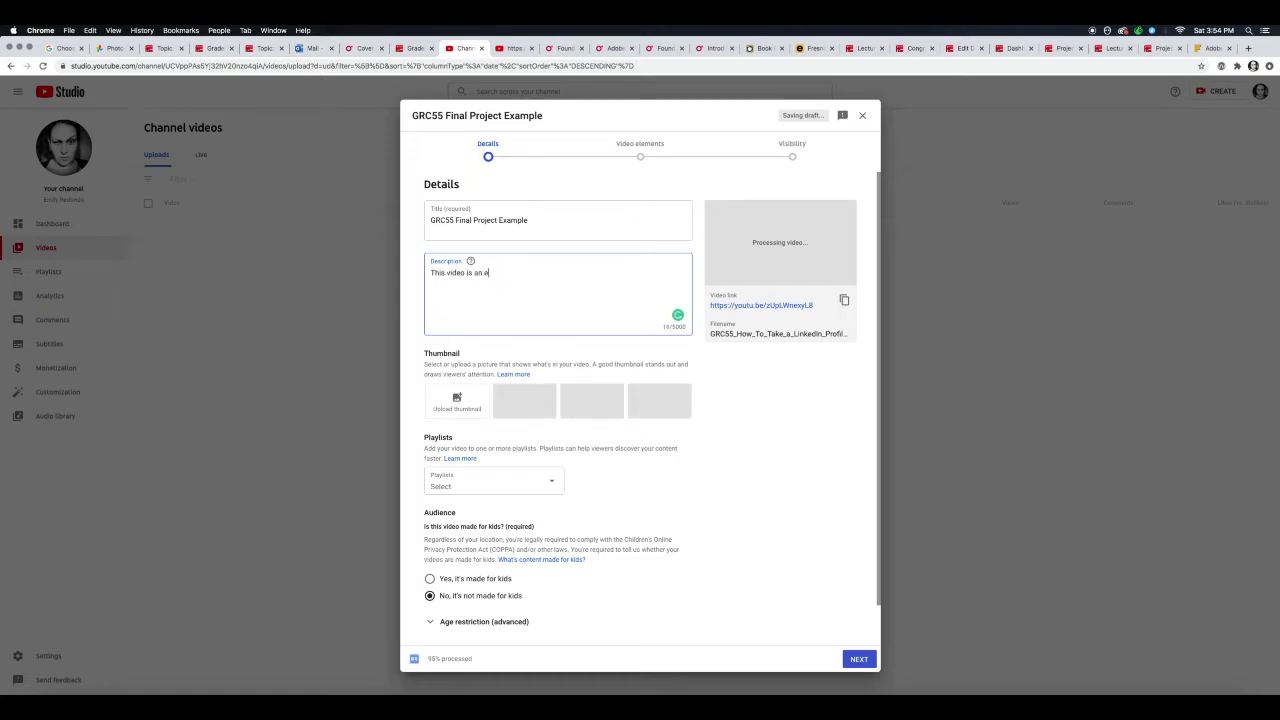
pyautogui.write('xample of your final ')
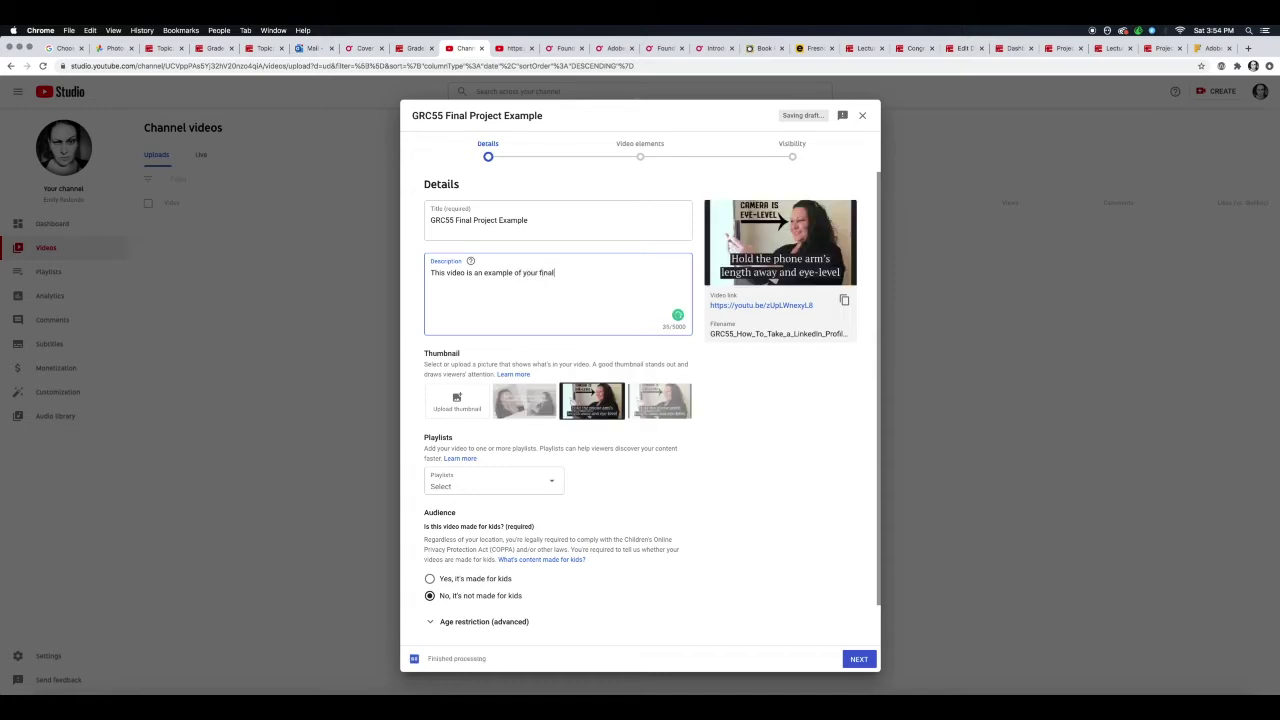
pyautogui.write('pro')
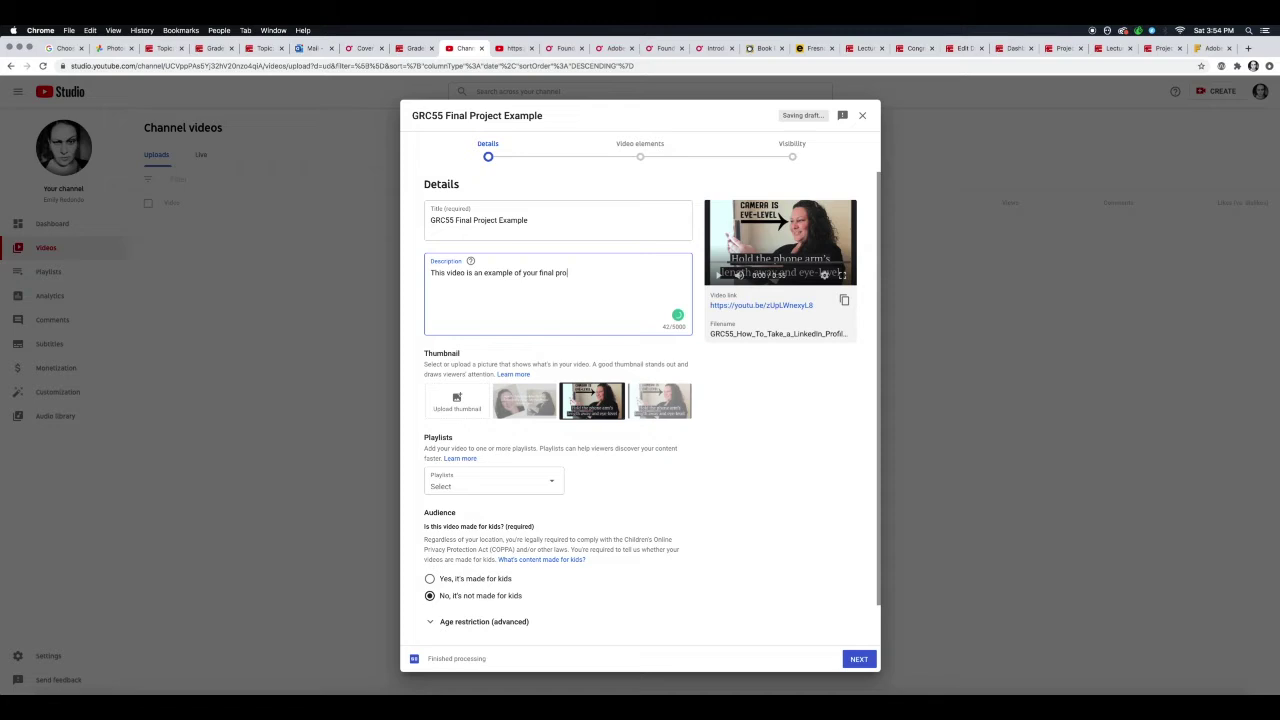
pyautogui.write('ject')
pyautogui.write('for GRC 55!')
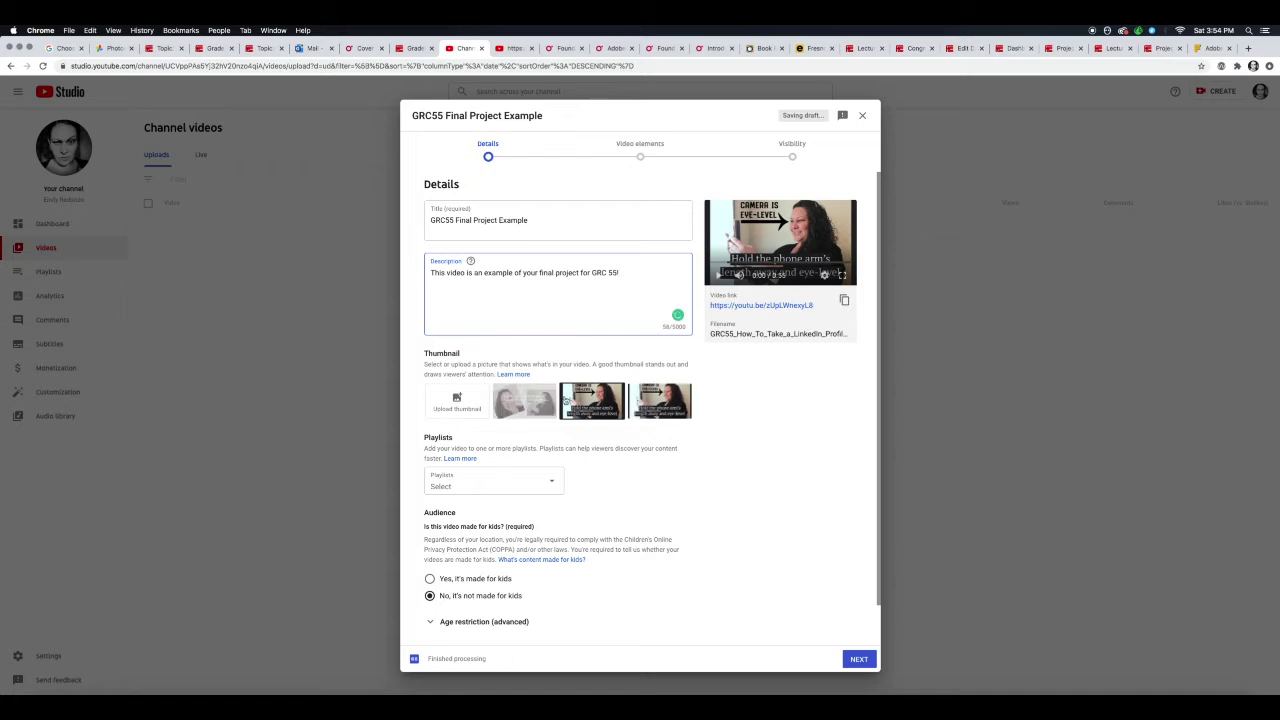
# Step: Preview the suggested frames, then upload HeadshotForLinkedIn_VideoThumbnail.jpg as a custom thumbnail
pyautogui.click(534, 403)
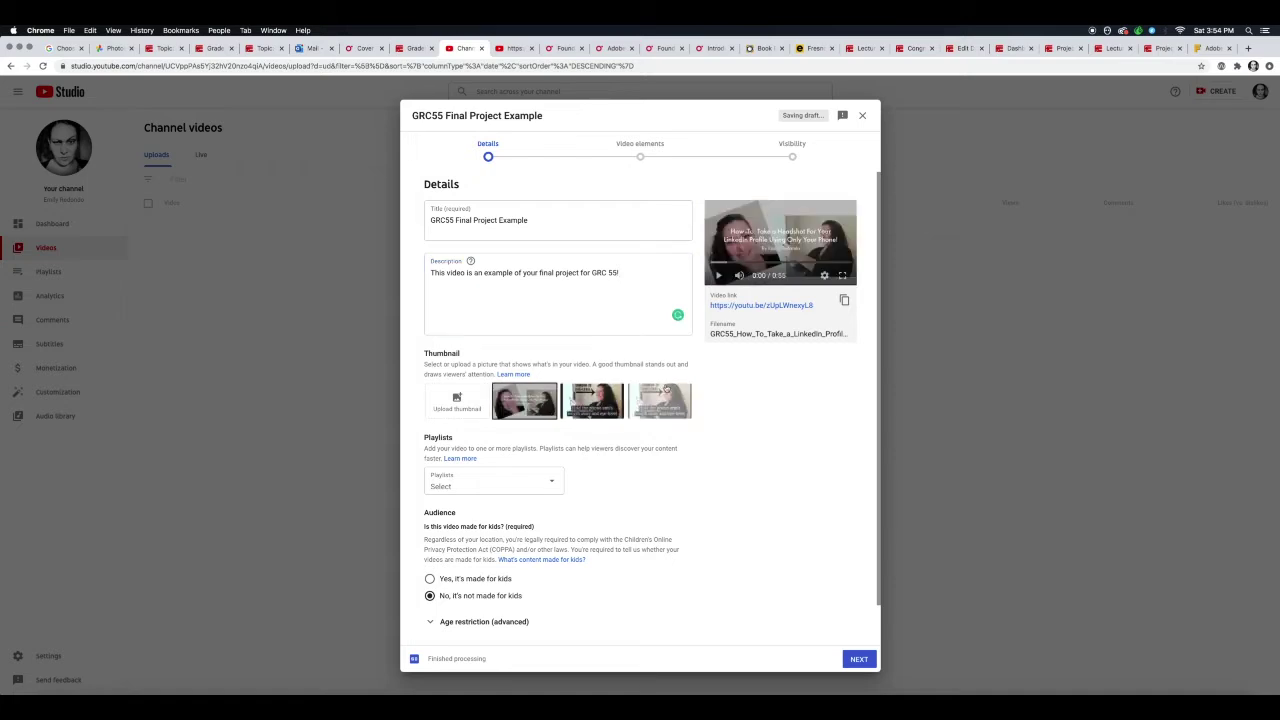
pyautogui.click(620, 404)
pyautogui.click(660, 405)
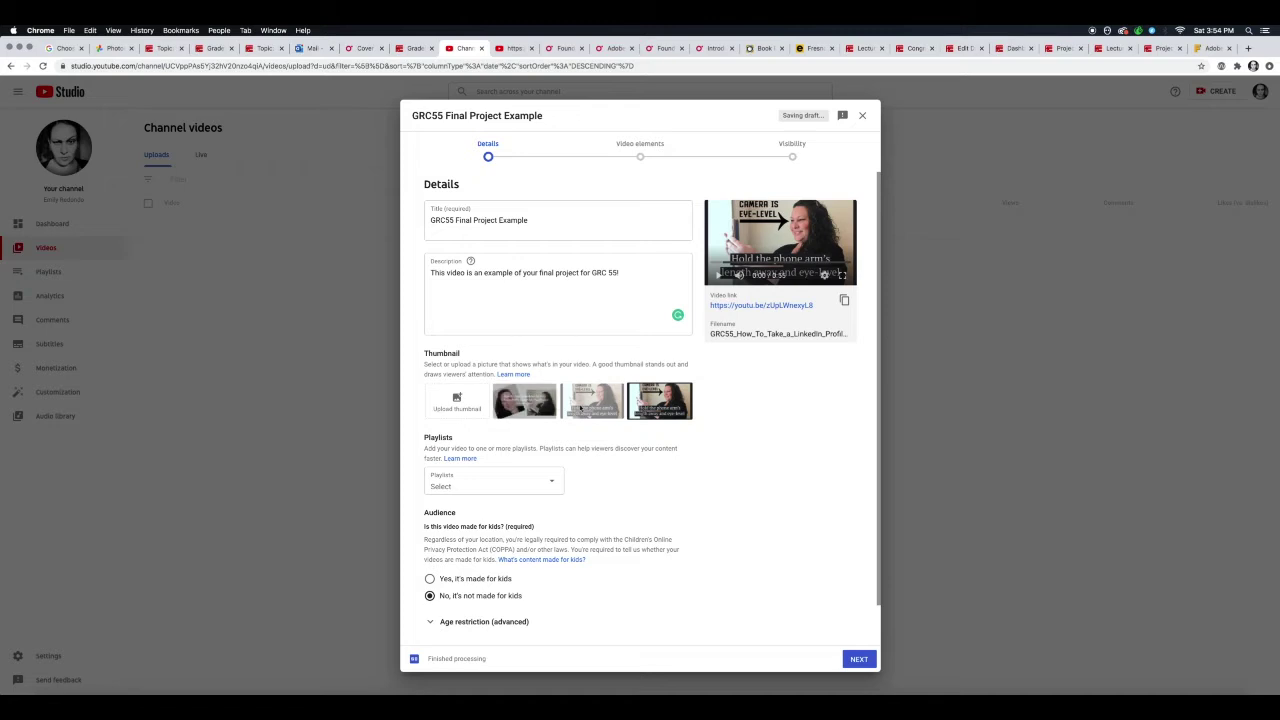
pyautogui.click(457, 400)
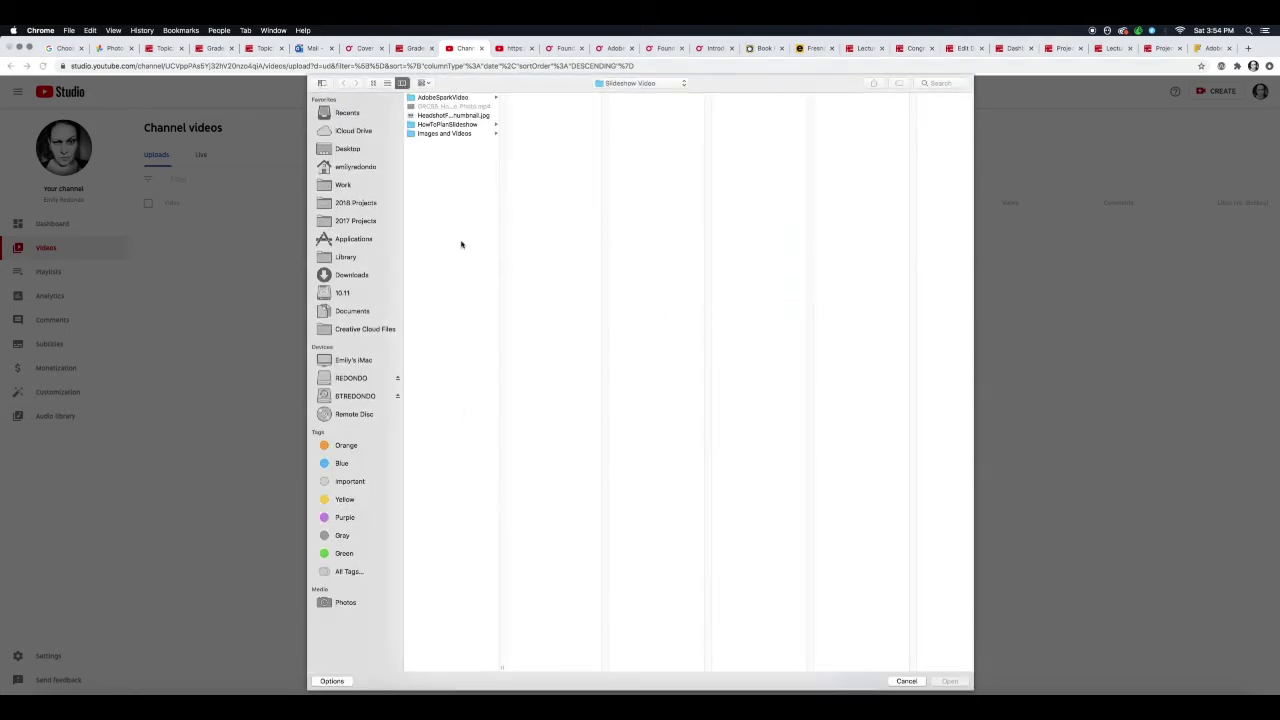
pyautogui.click(466, 115)
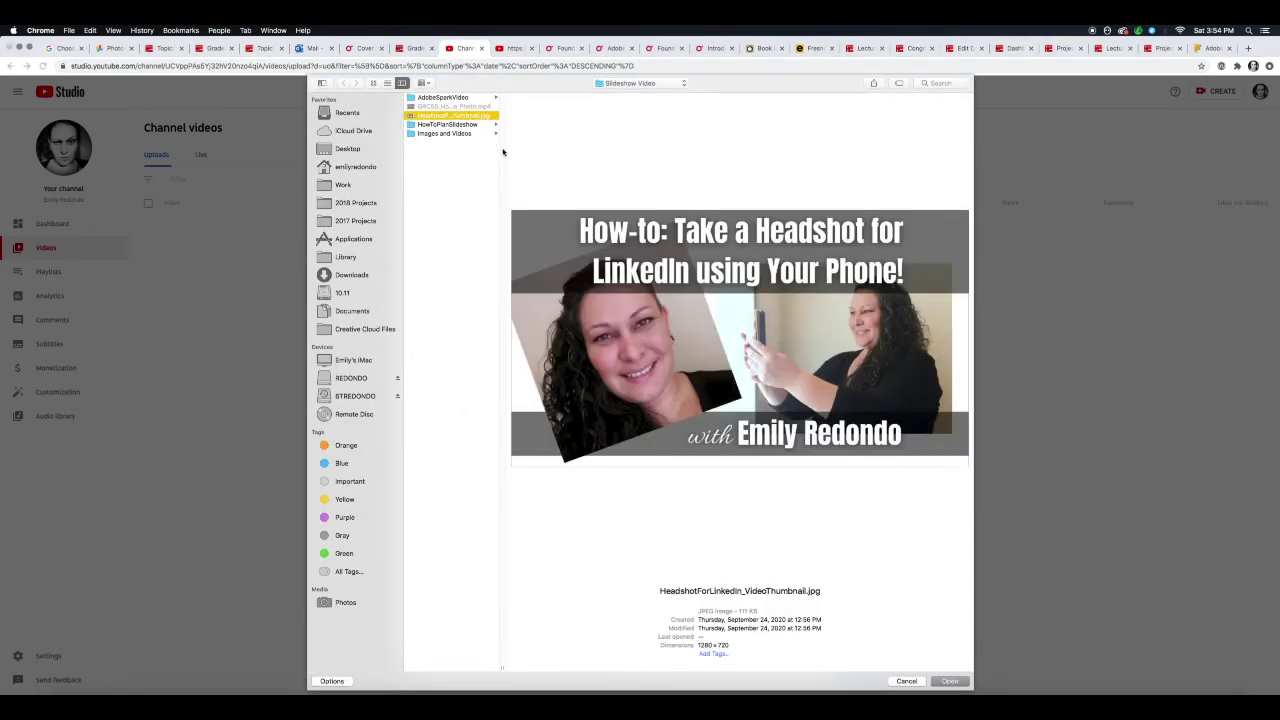
pyautogui.click(952, 682)
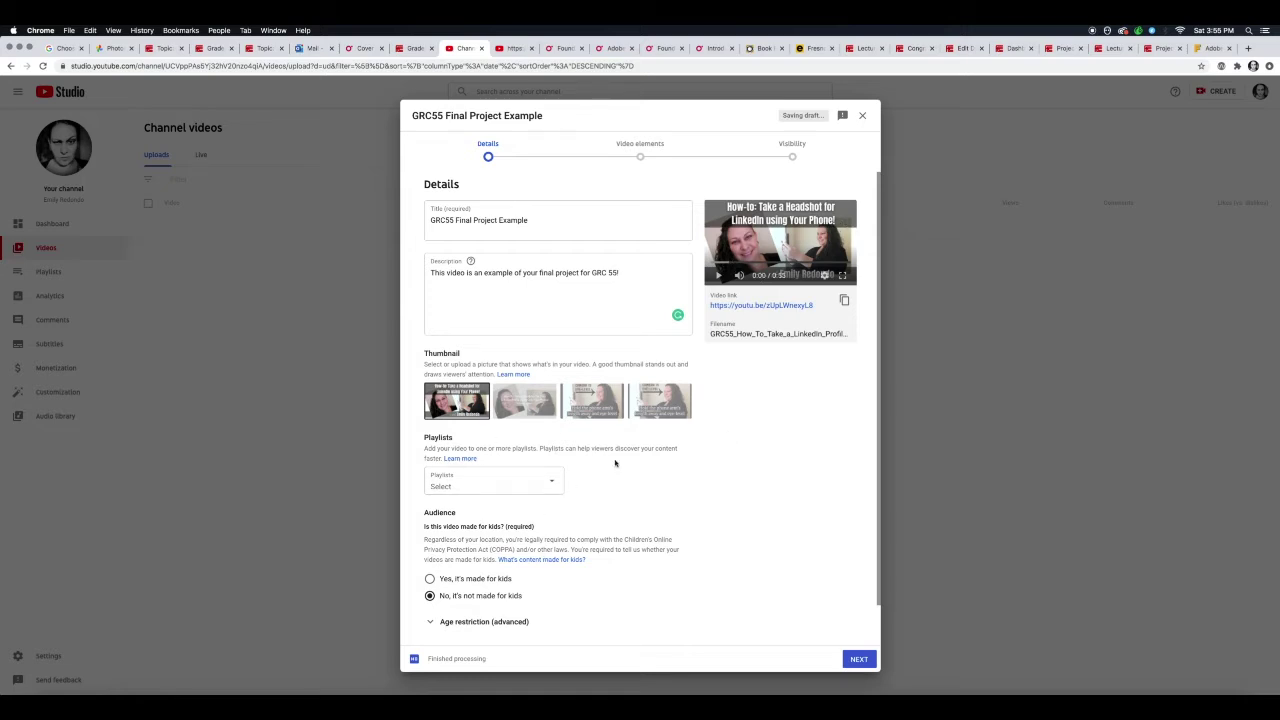
# Step: Add the video to the GRC 55: Social Media Design playlist
pyautogui.click(551, 481)
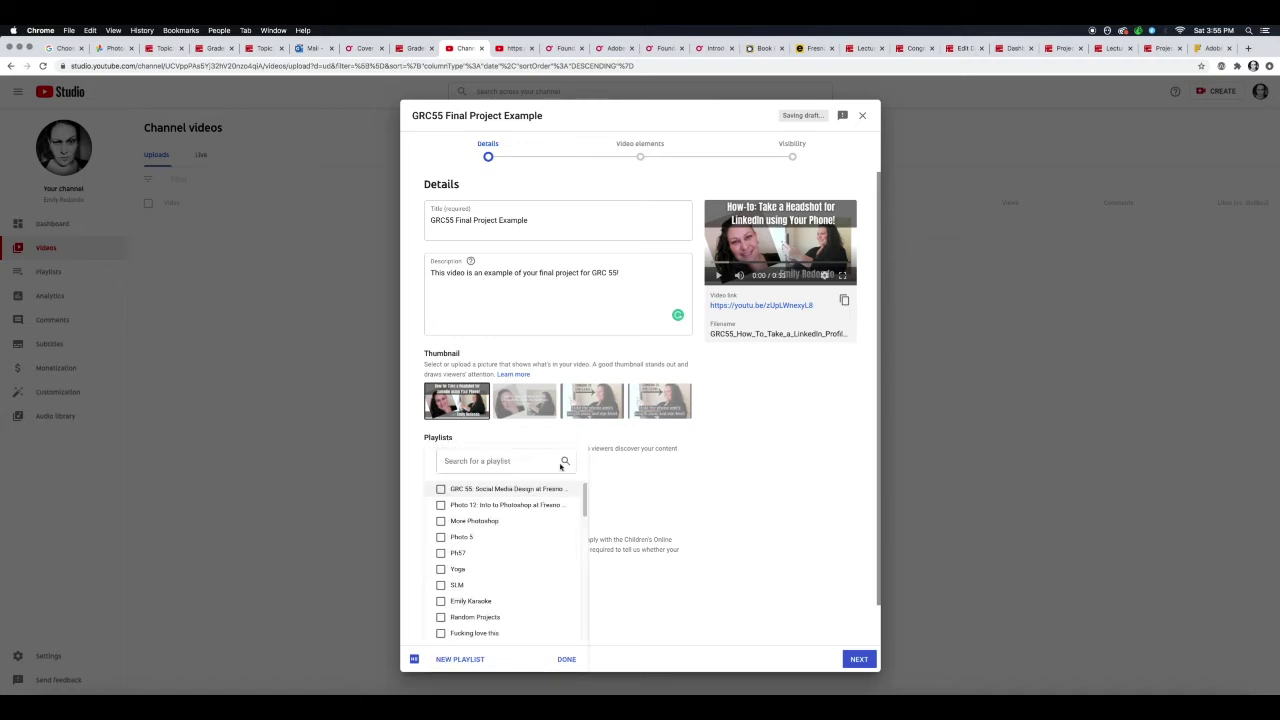
pyautogui.click(441, 489)
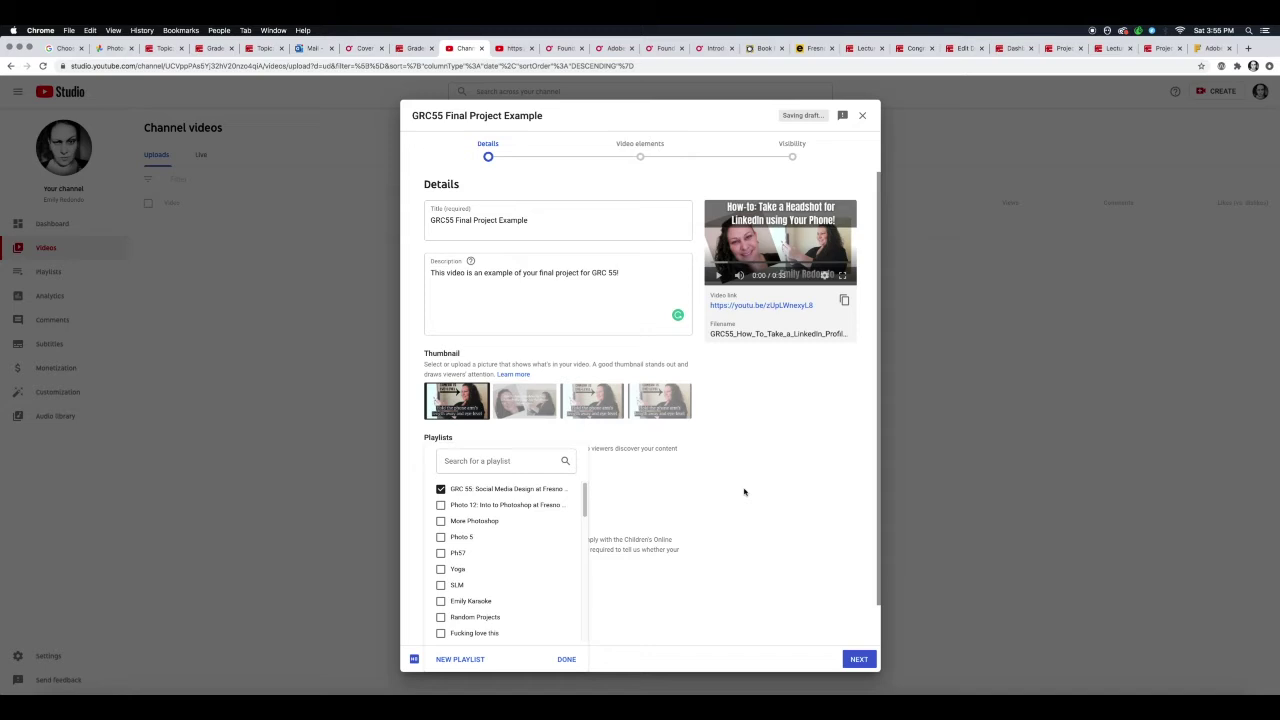
pyautogui.click(744, 491)
pyautogui.moveTo(879, 341); pyautogui.dragTo(886, 451)
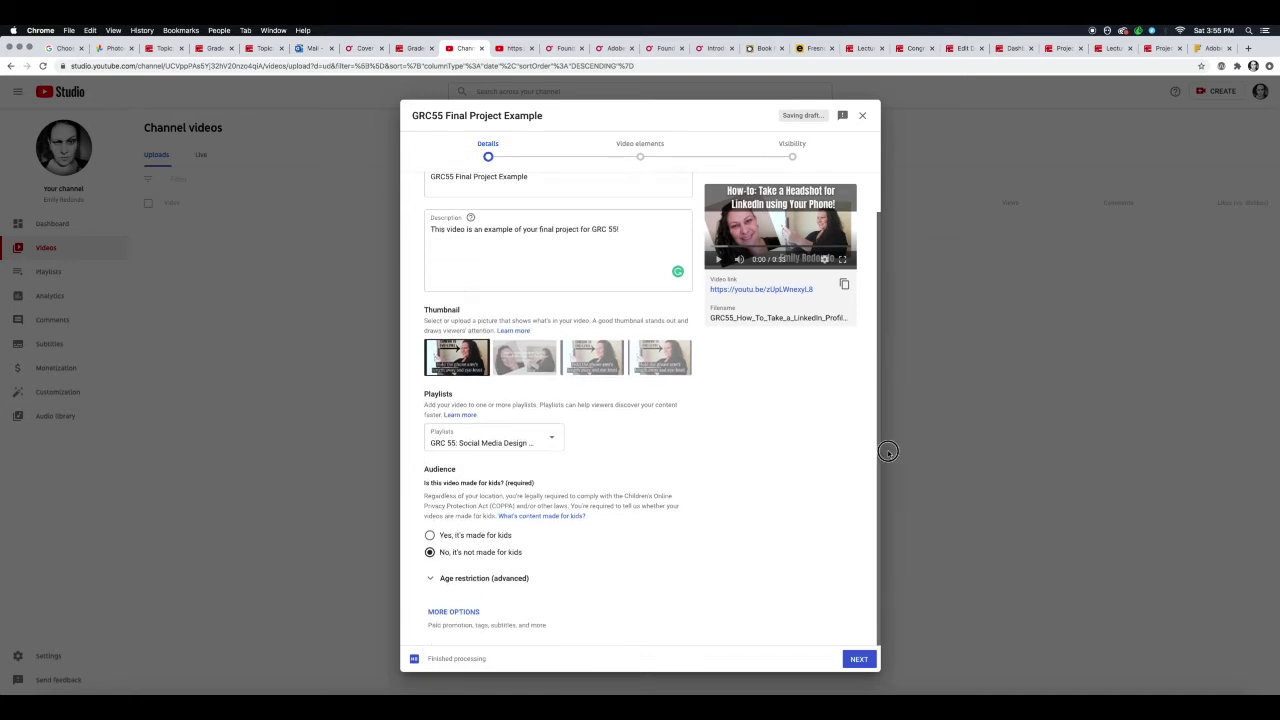
# Step: Expand the Age restriction section and reveal the additional detail fields
pyautogui.click(431, 580)
pyautogui.moveTo(874, 554); pyautogui.dragTo(893, 655)
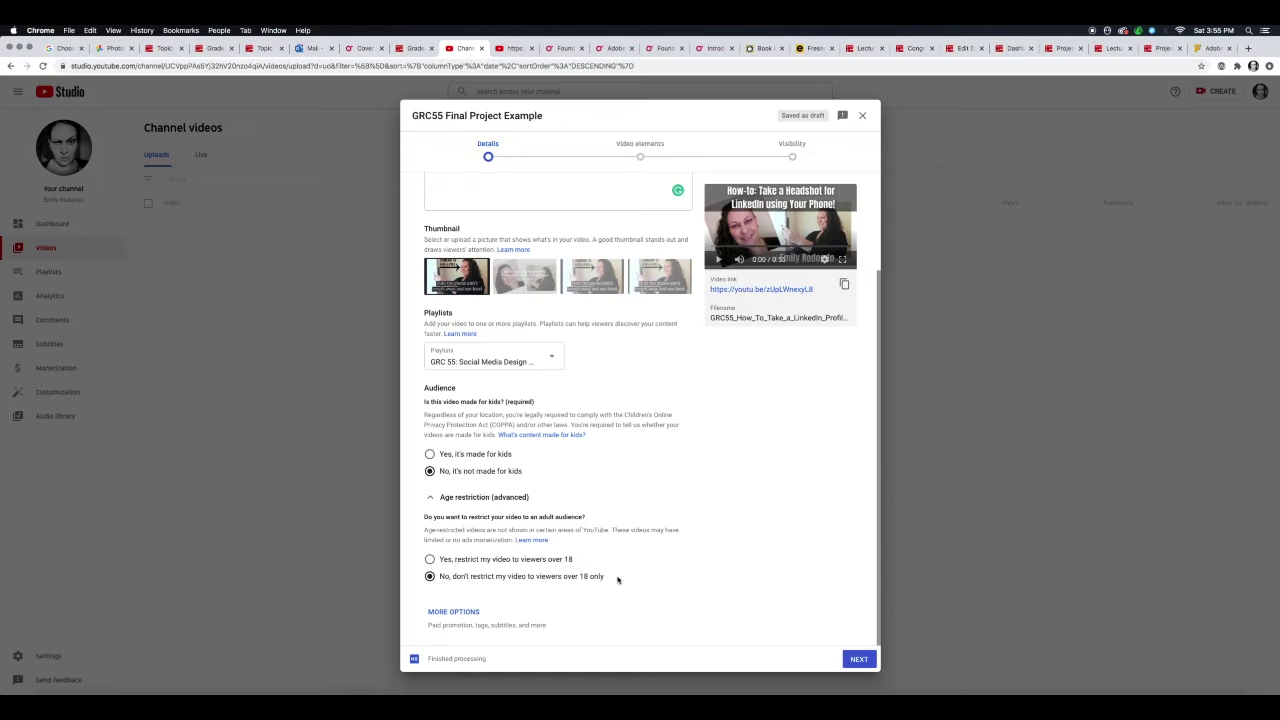
pyautogui.click(465, 612)
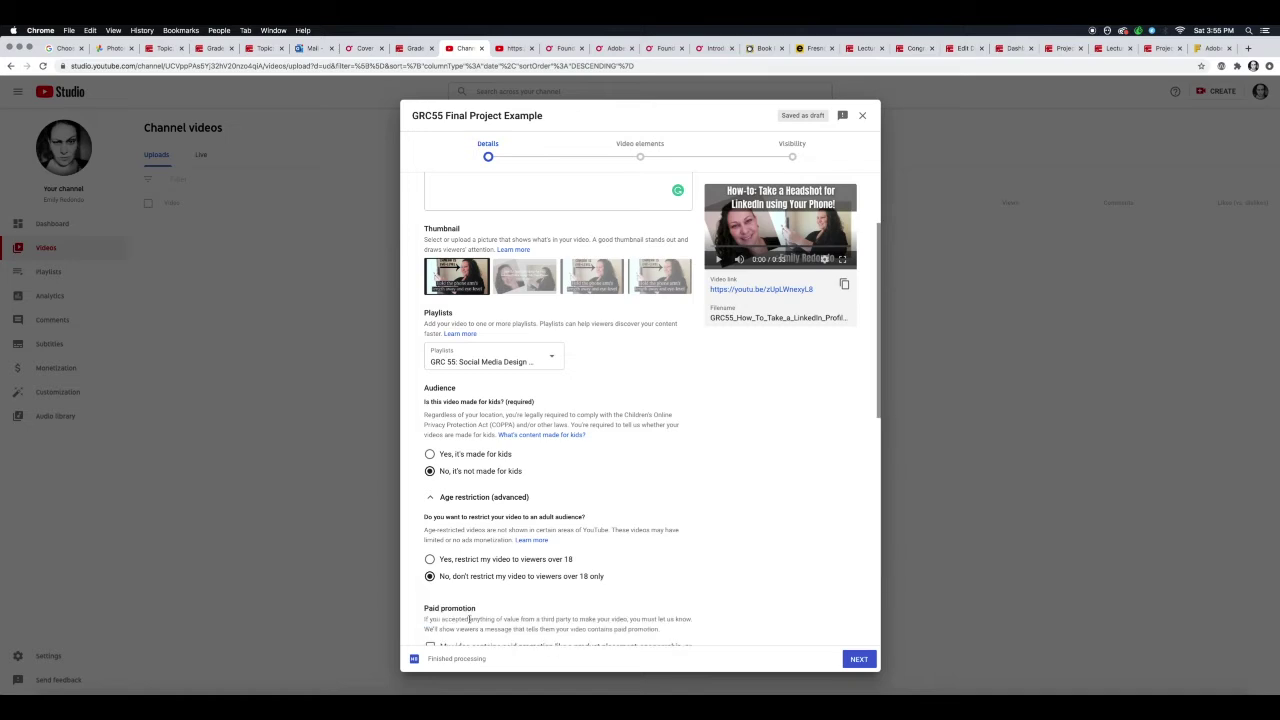
pyautogui.moveTo(879, 357); pyautogui.dragTo(875, 498)
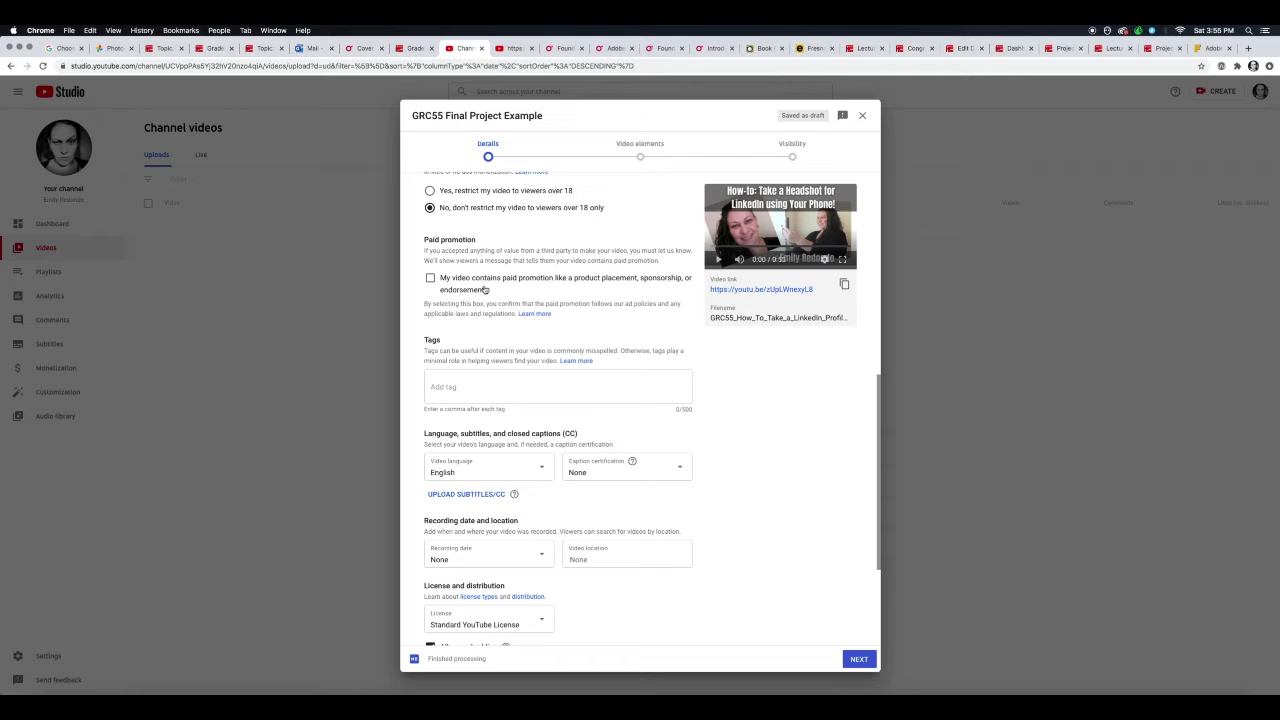
# Step: Look over the tags and other extra fields without changes, returning to the description
pyautogui.click(456, 384)
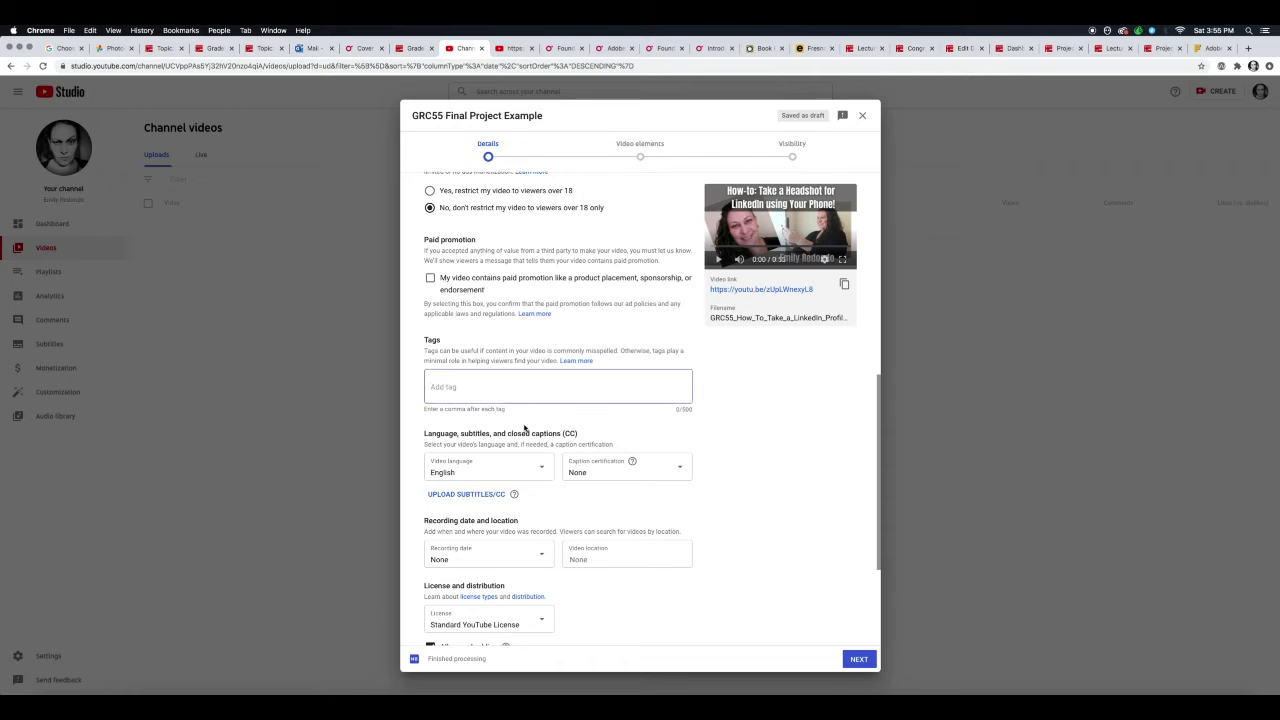
pyautogui.click(871, 414)
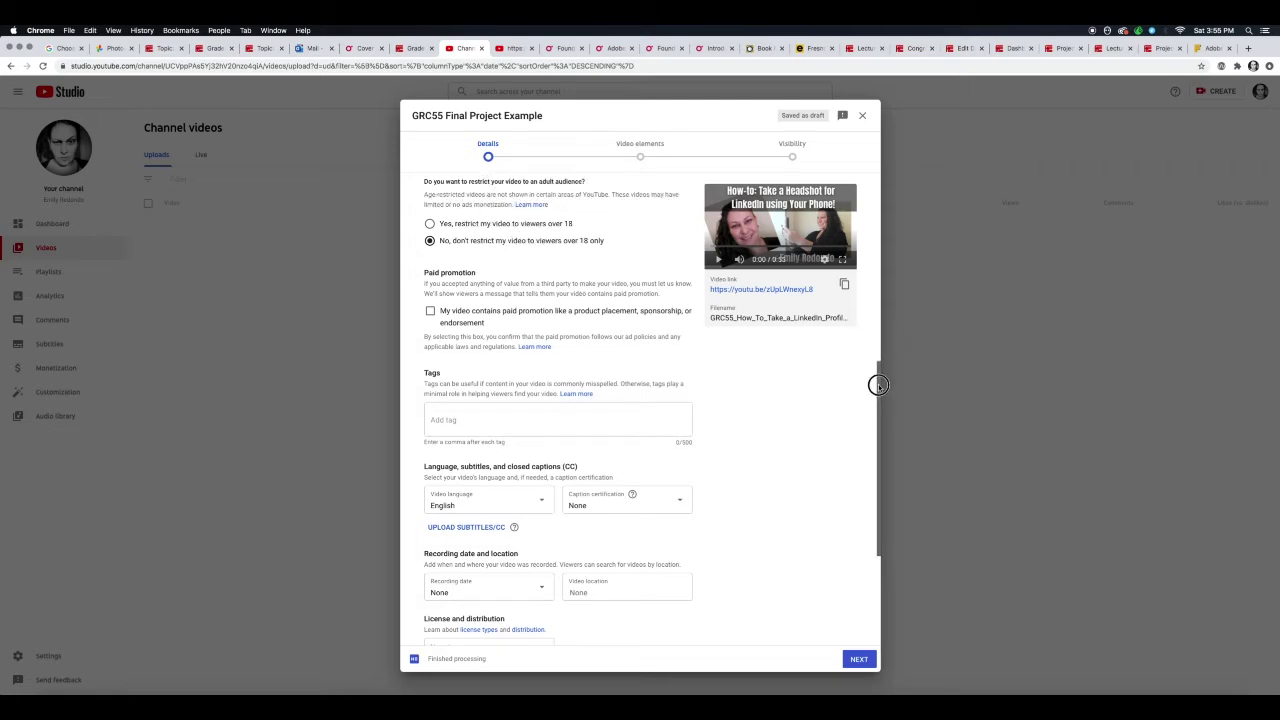
pyautogui.moveTo(878, 385); pyautogui.dragTo(874, 203)
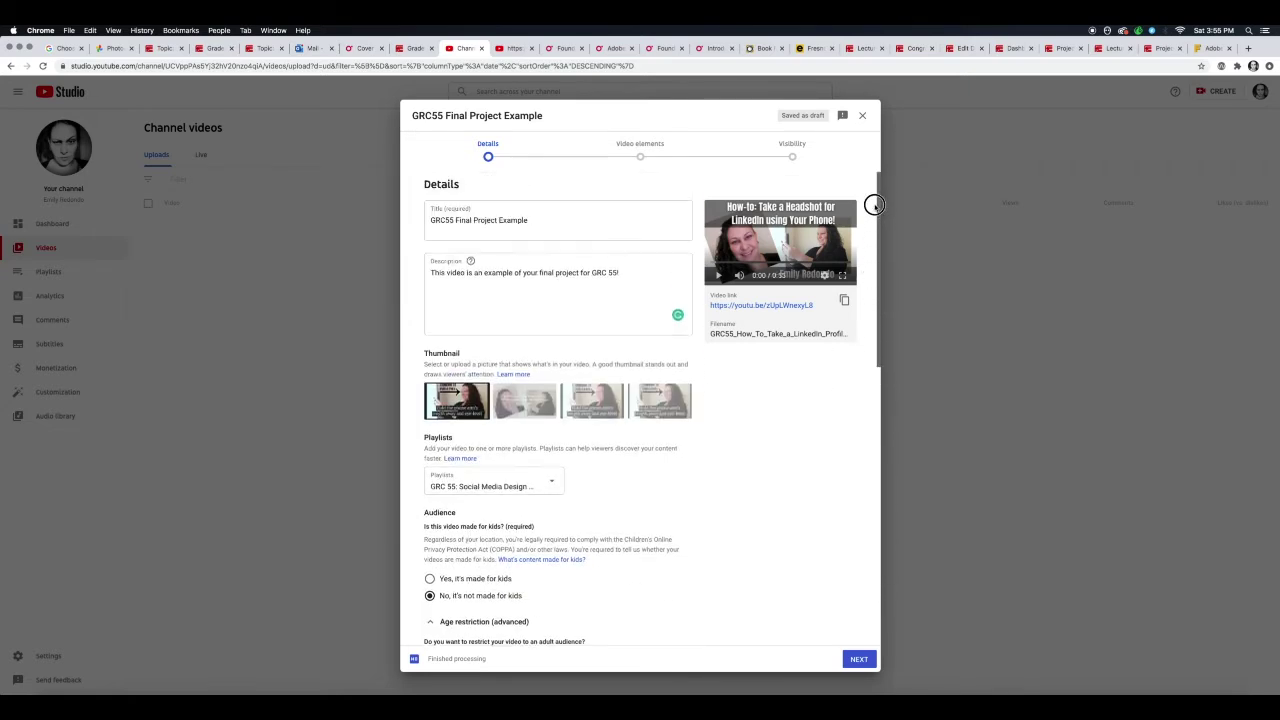
pyautogui.click(626, 268)
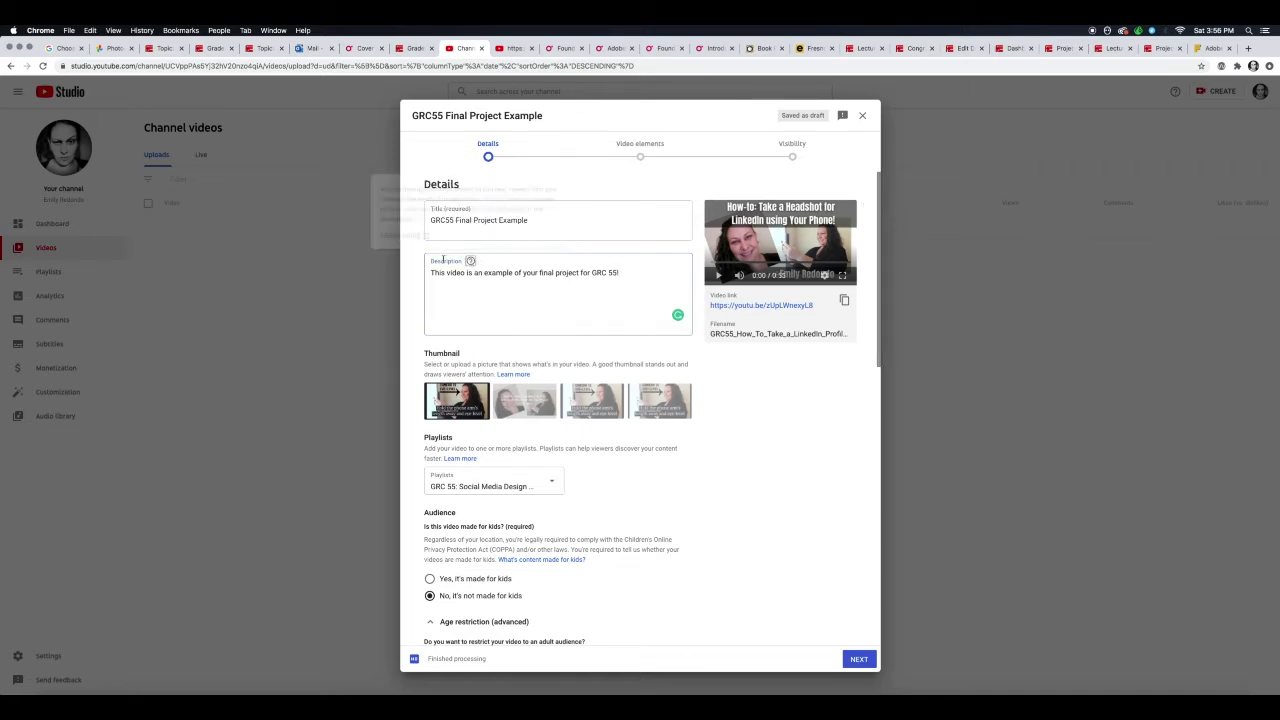
pyautogui.moveTo(470, 262)
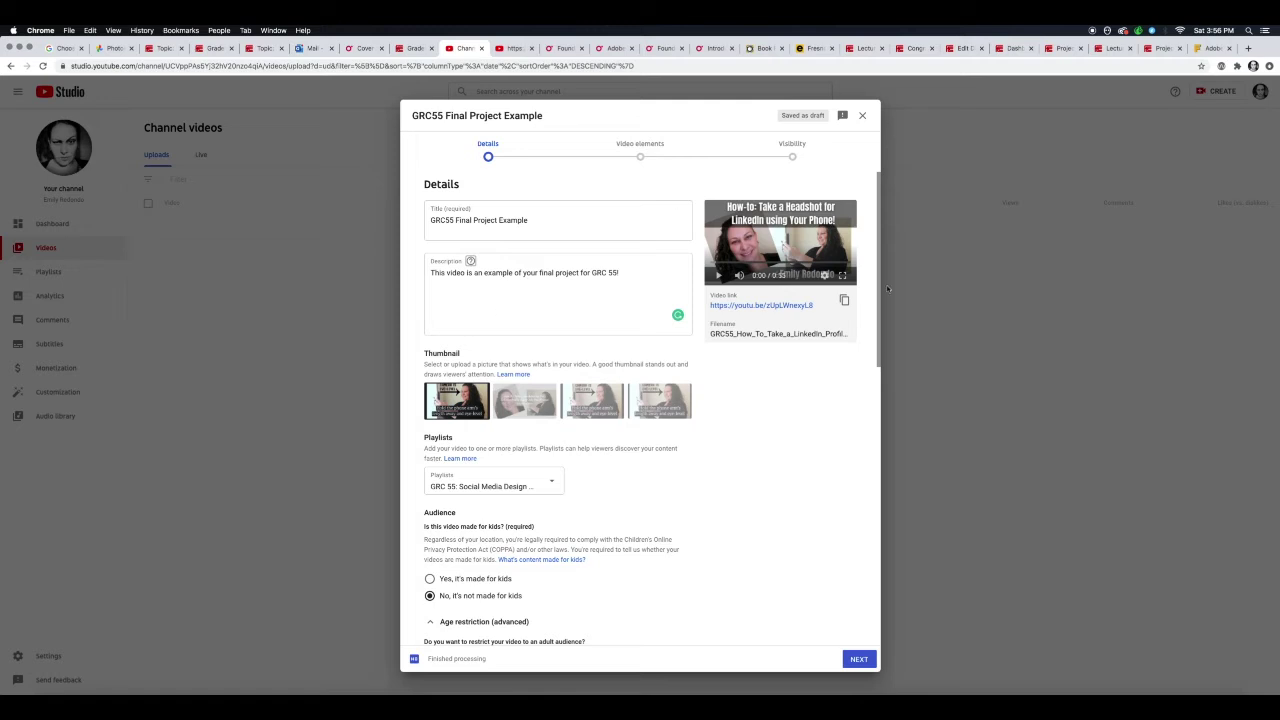
pyautogui.scroll(-1, 878, 273)
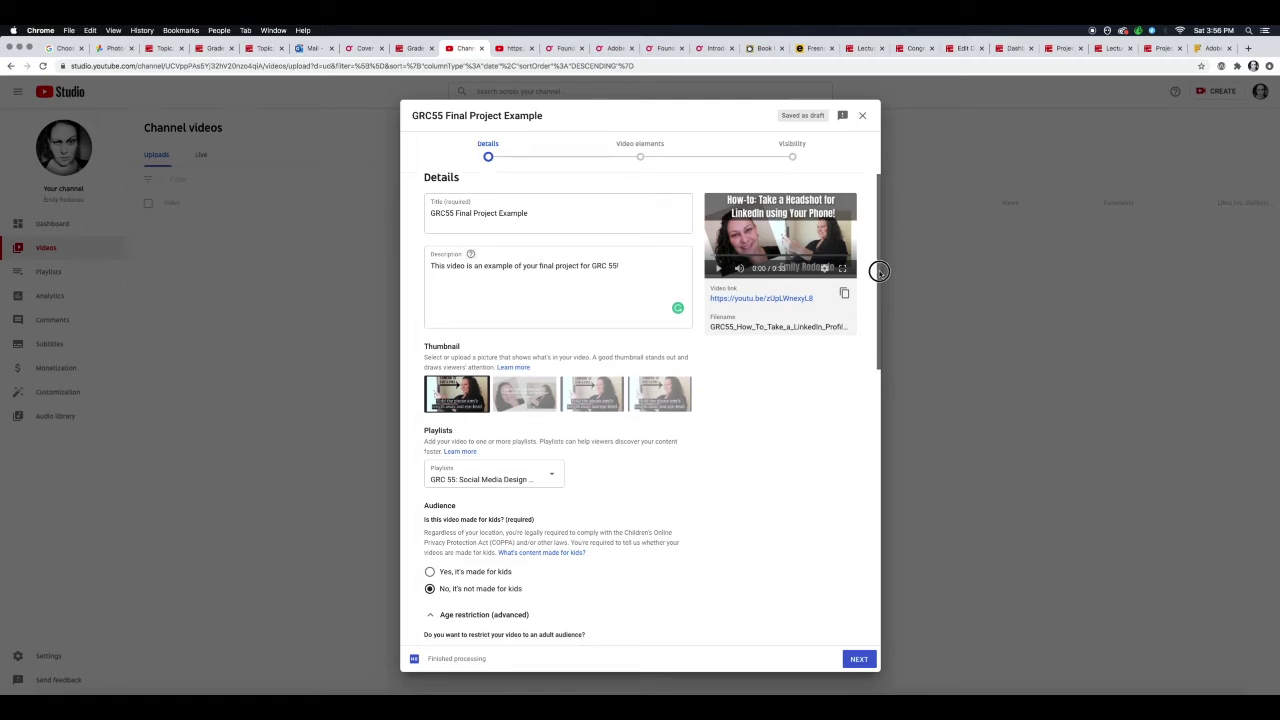
pyautogui.scroll(-3, 878, 273)
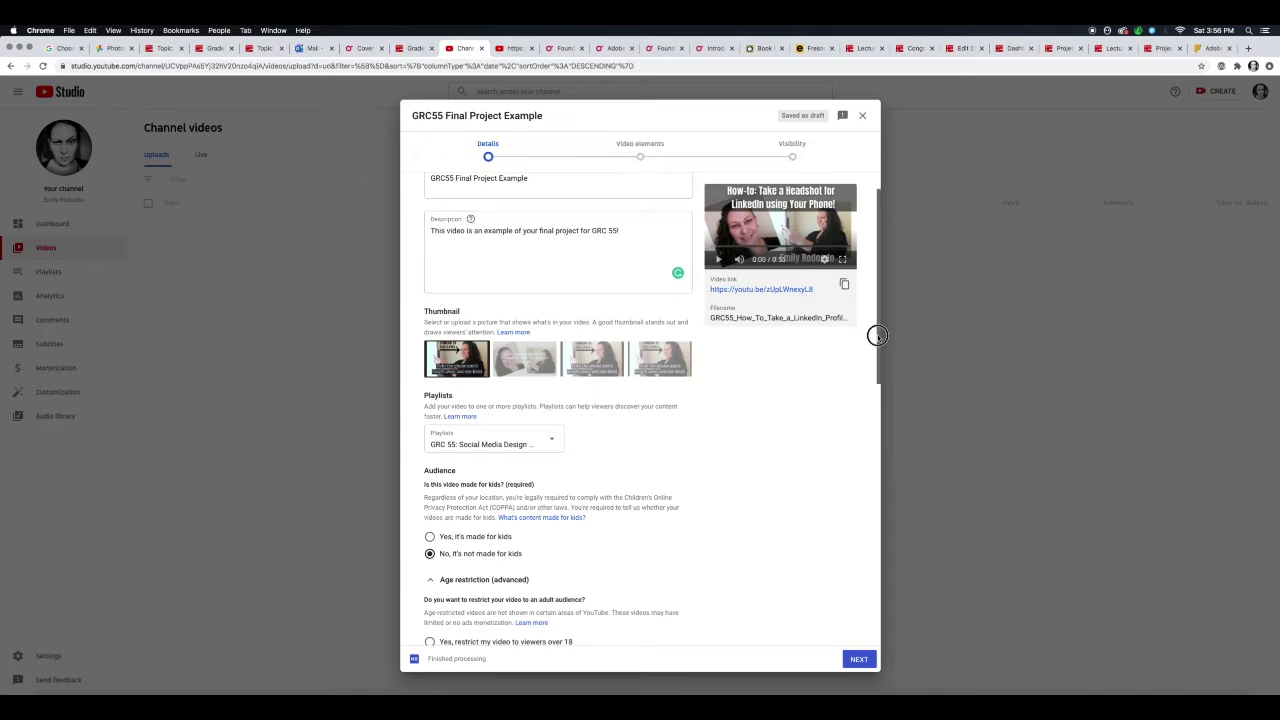
# Step: Add the tag 'Linked in' to the video
pyautogui.scroll(-3, 883, 365)
pyautogui.moveTo(883, 365); pyautogui.dragTo(883, 486)
pyautogui.click(511, 447)
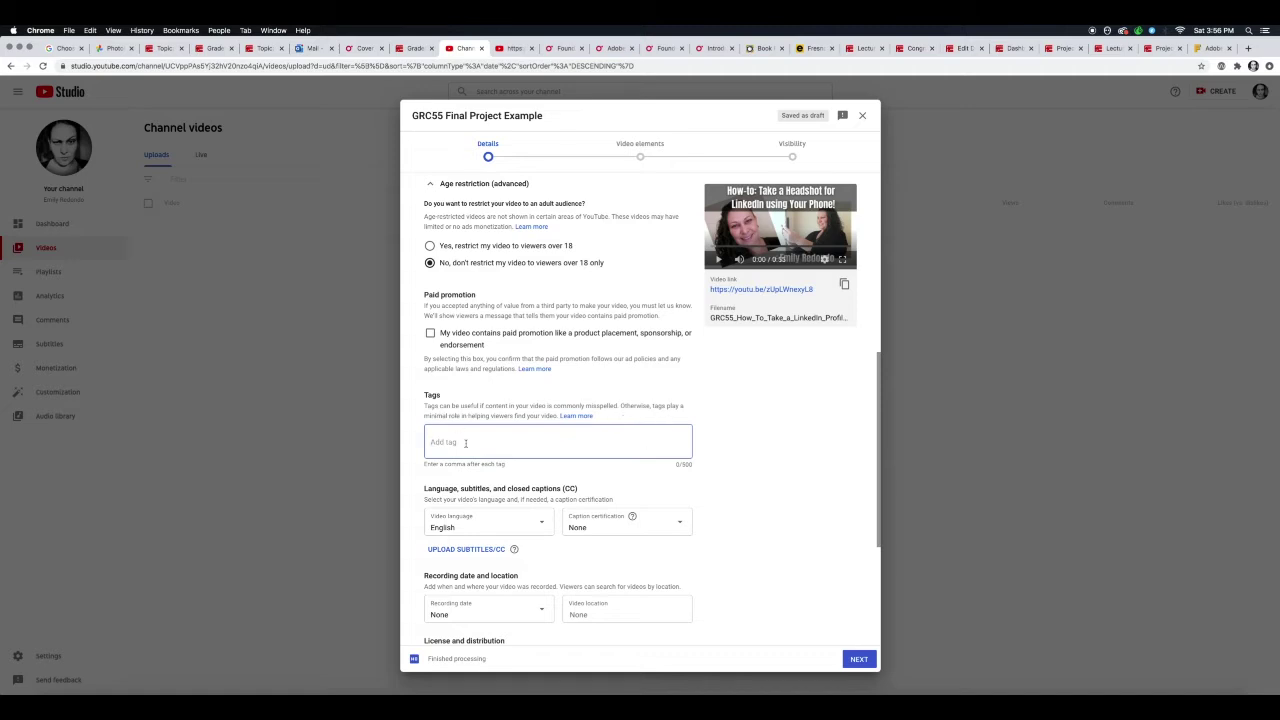
pyautogui.write('L')
pyautogui.write('inked in,')
pyautogui.moveTo(876, 385); pyautogui.dragTo(874, 452)
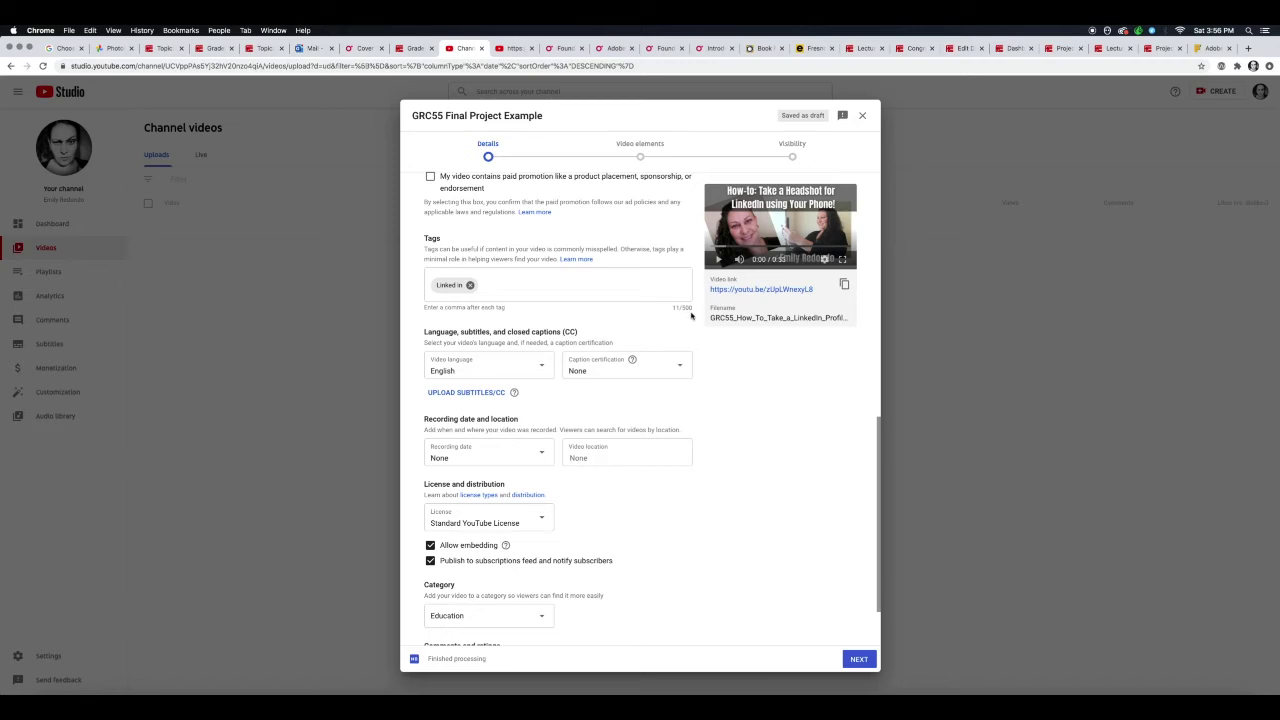
# Step: Certify the video never aired on U.S. TV and set recording date Sep 26, 2020
pyautogui.click(592, 371)
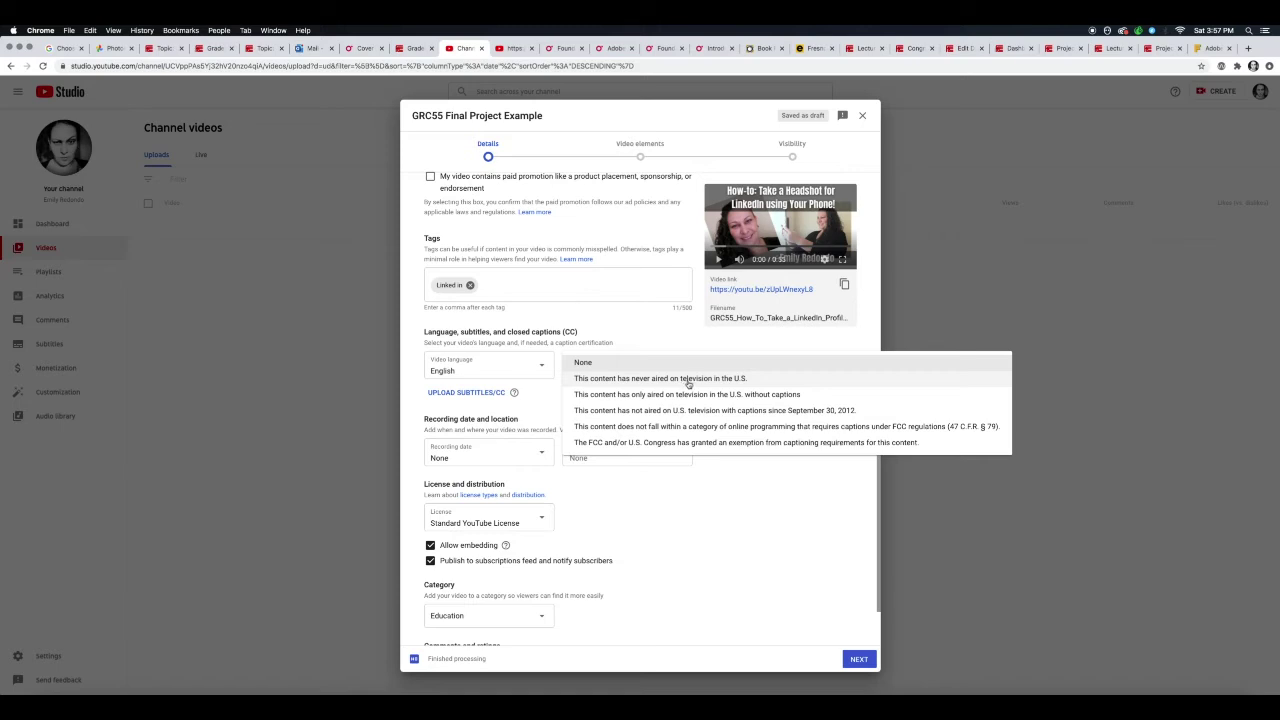
pyautogui.click(688, 381)
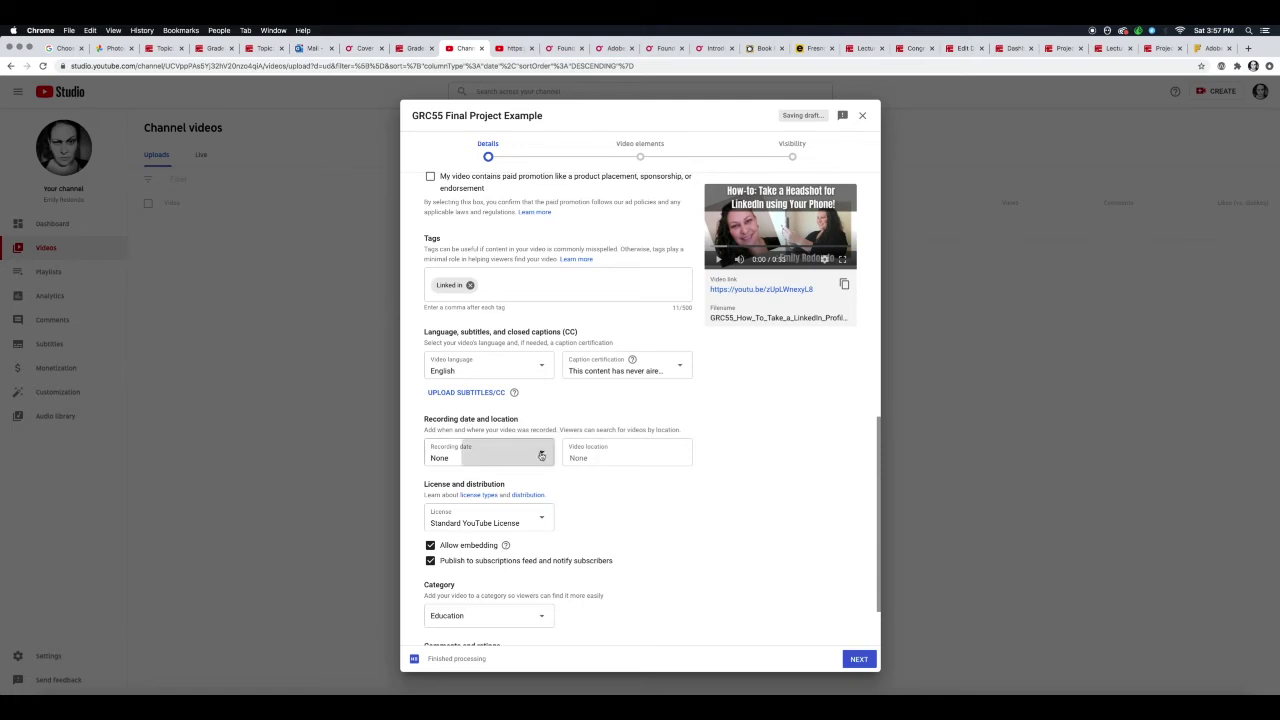
pyautogui.click(541, 456)
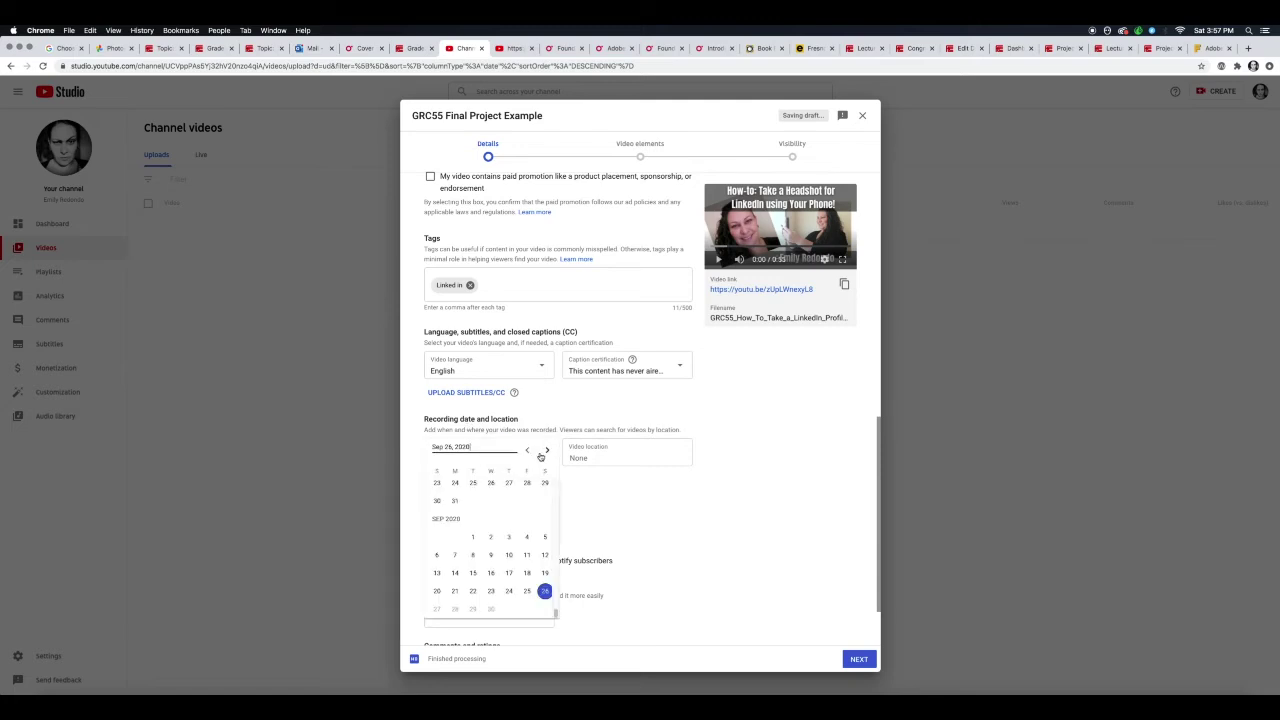
pyautogui.click(545, 591)
# Step: Set the video location to Fresno City College
pyautogui.click(588, 457)
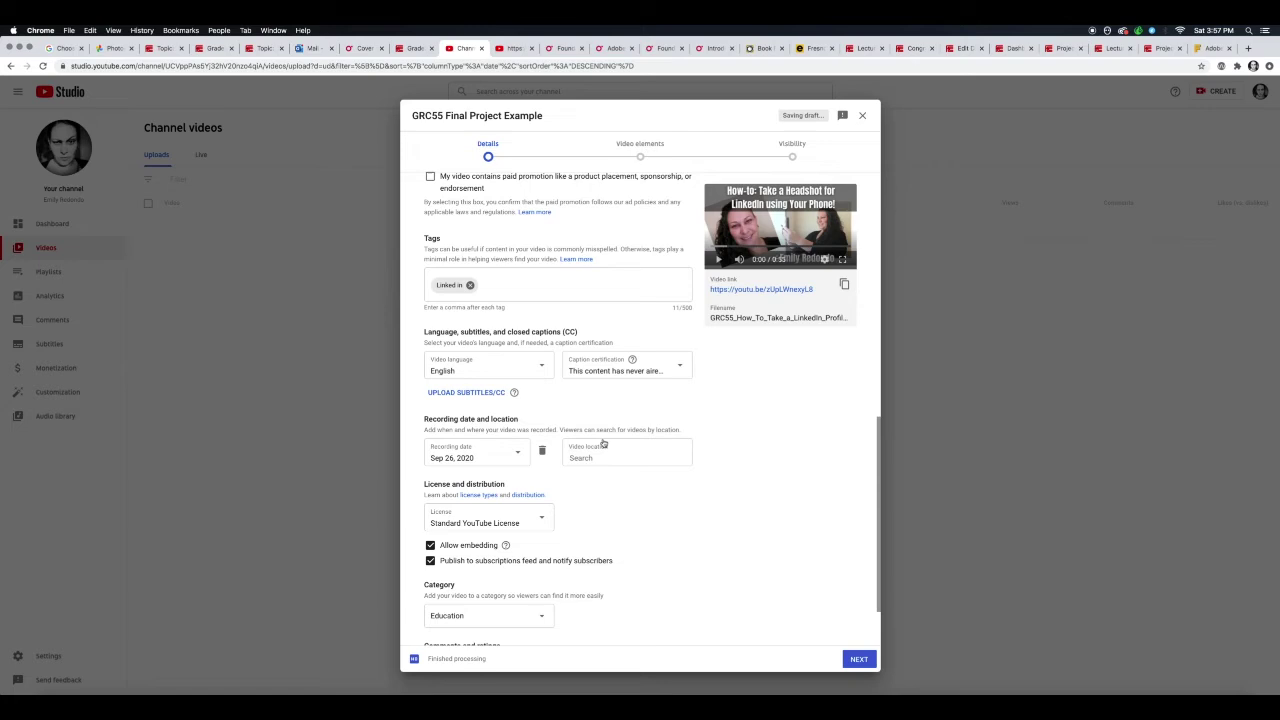
pyautogui.write('Fresno')
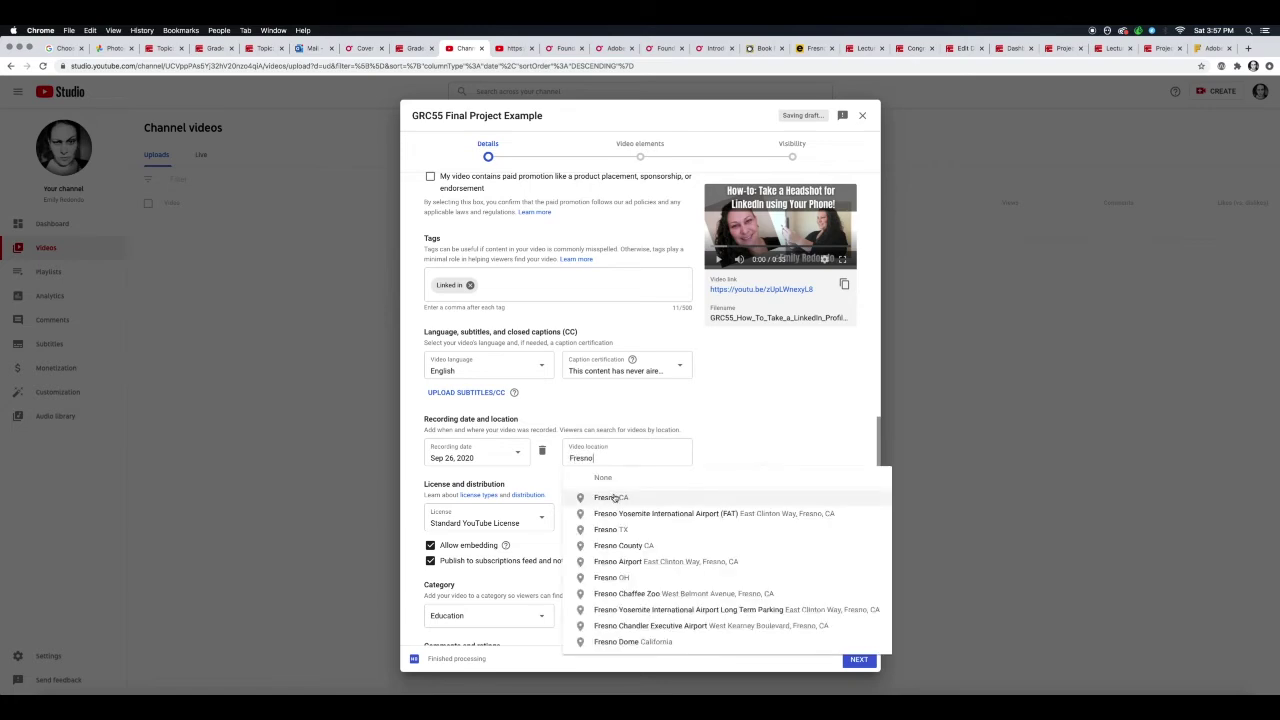
pyautogui.write(' City')
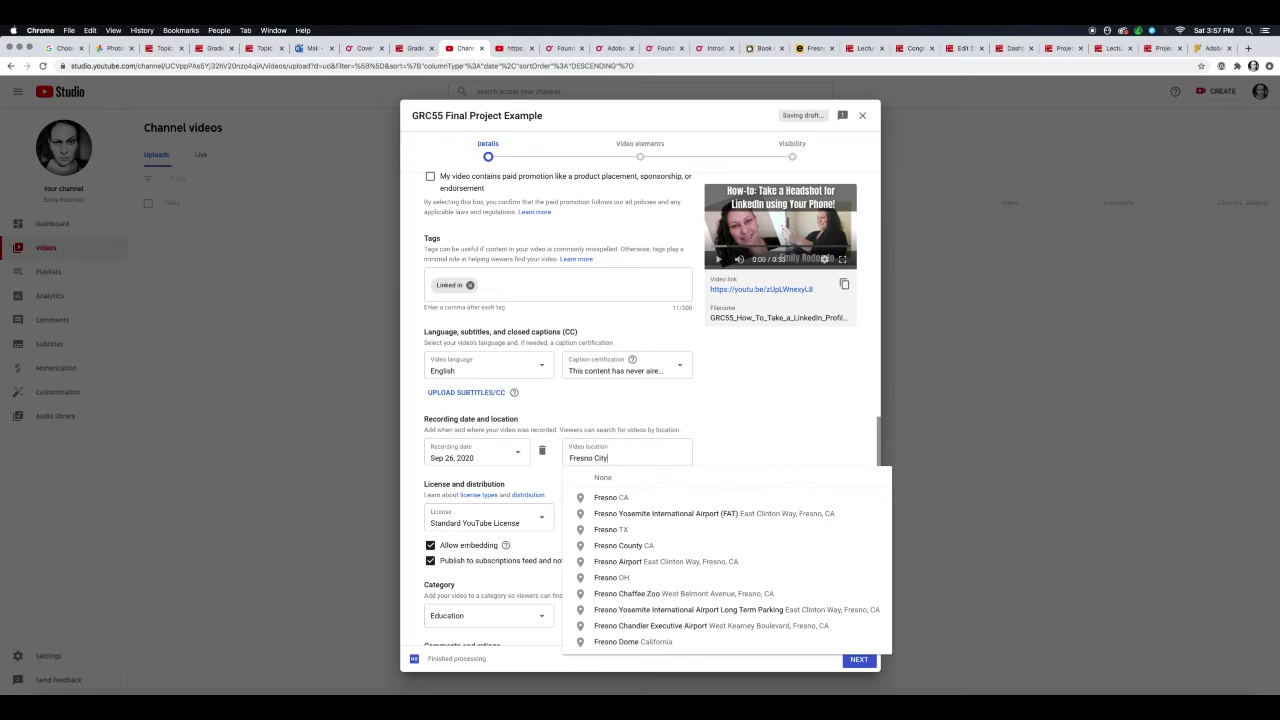
pyautogui.write(' College')
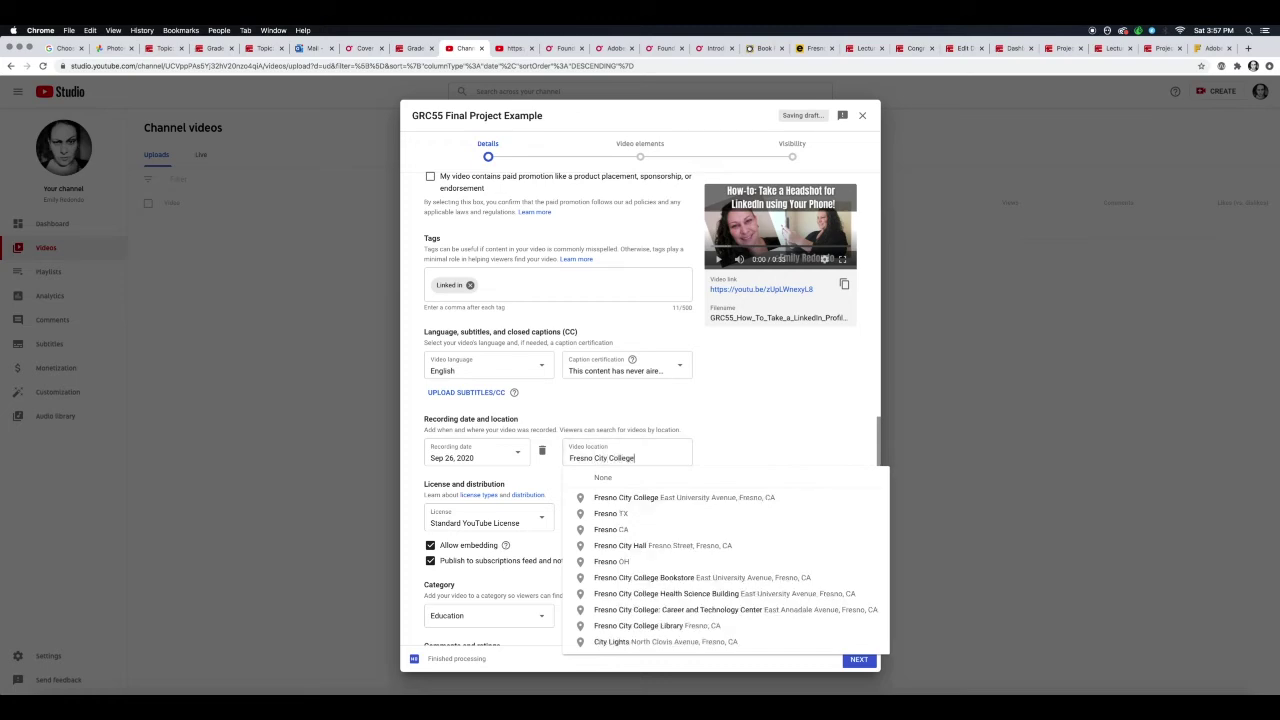
pyautogui.click(730, 498)
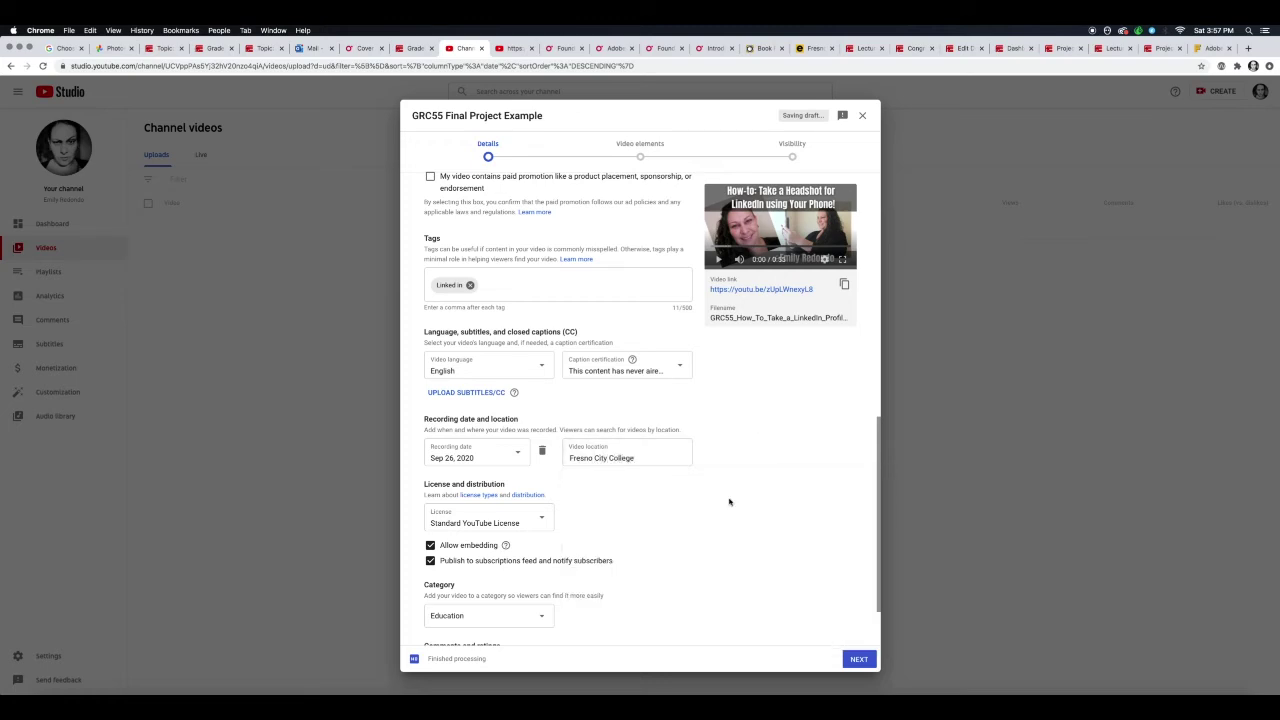
# Step: Change the license from Standard to Creative Commons - Attribution
pyautogui.click(542, 520)
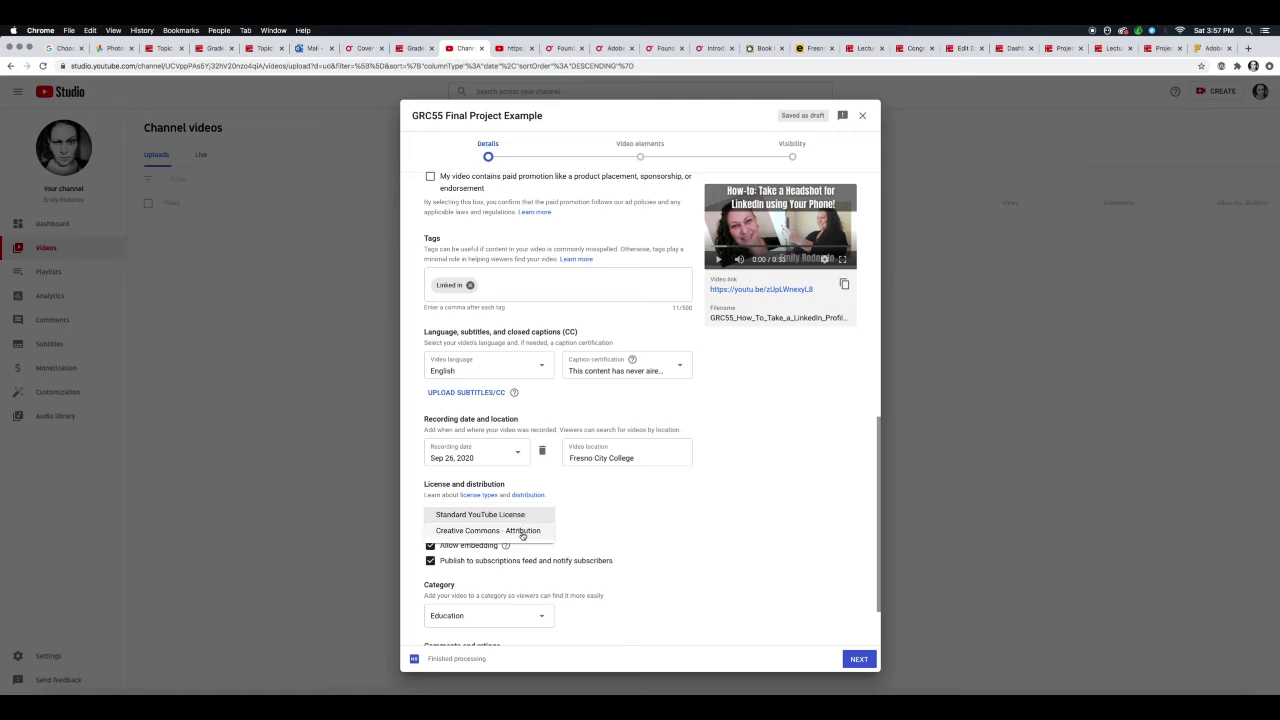
pyautogui.click(523, 532)
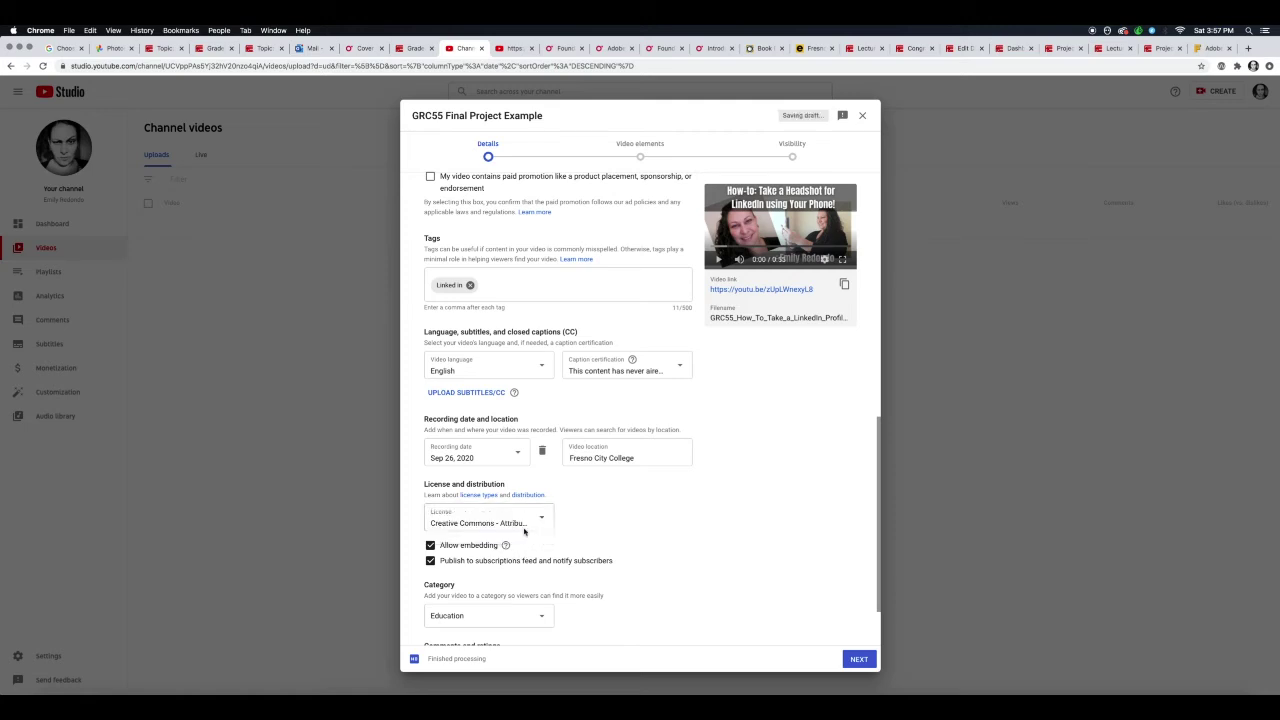
pyautogui.moveTo(879, 440); pyautogui.dragTo(432, 475)
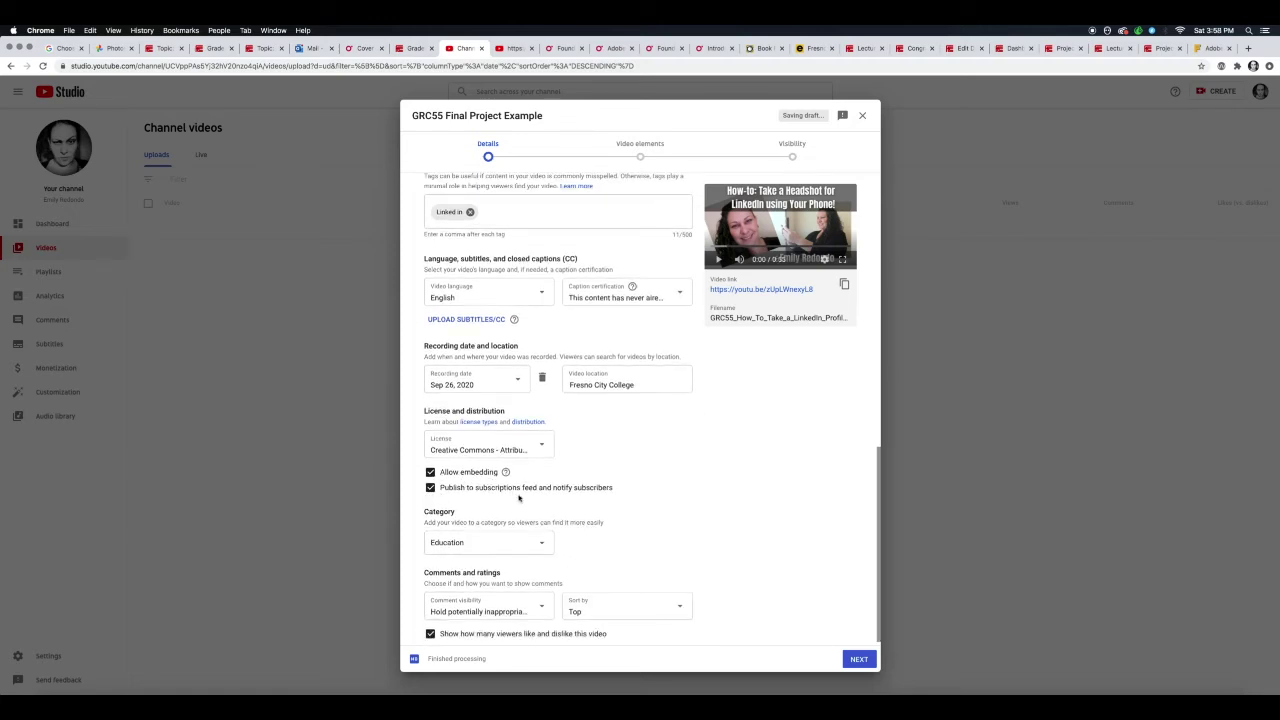
# Step: Stop publishing to the subscriptions feed and keep Education as the category
pyautogui.click(430, 488)
pyautogui.click(545, 543)
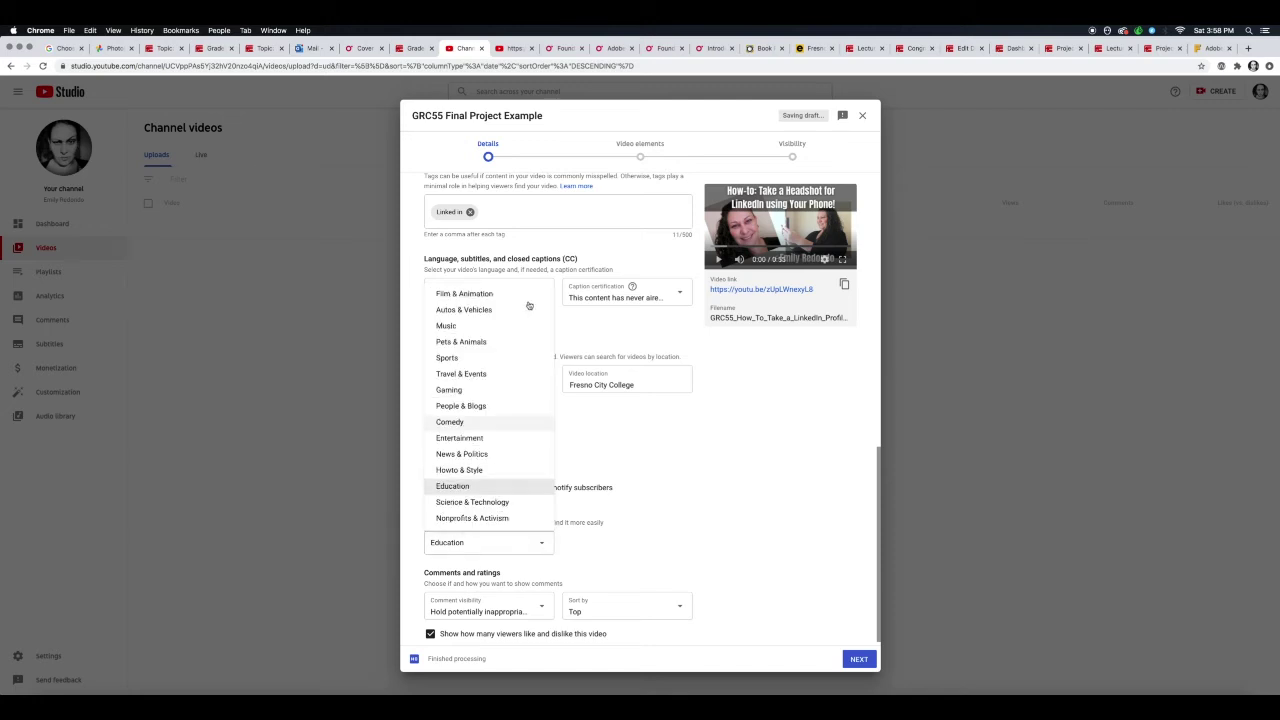
pyautogui.click(510, 488)
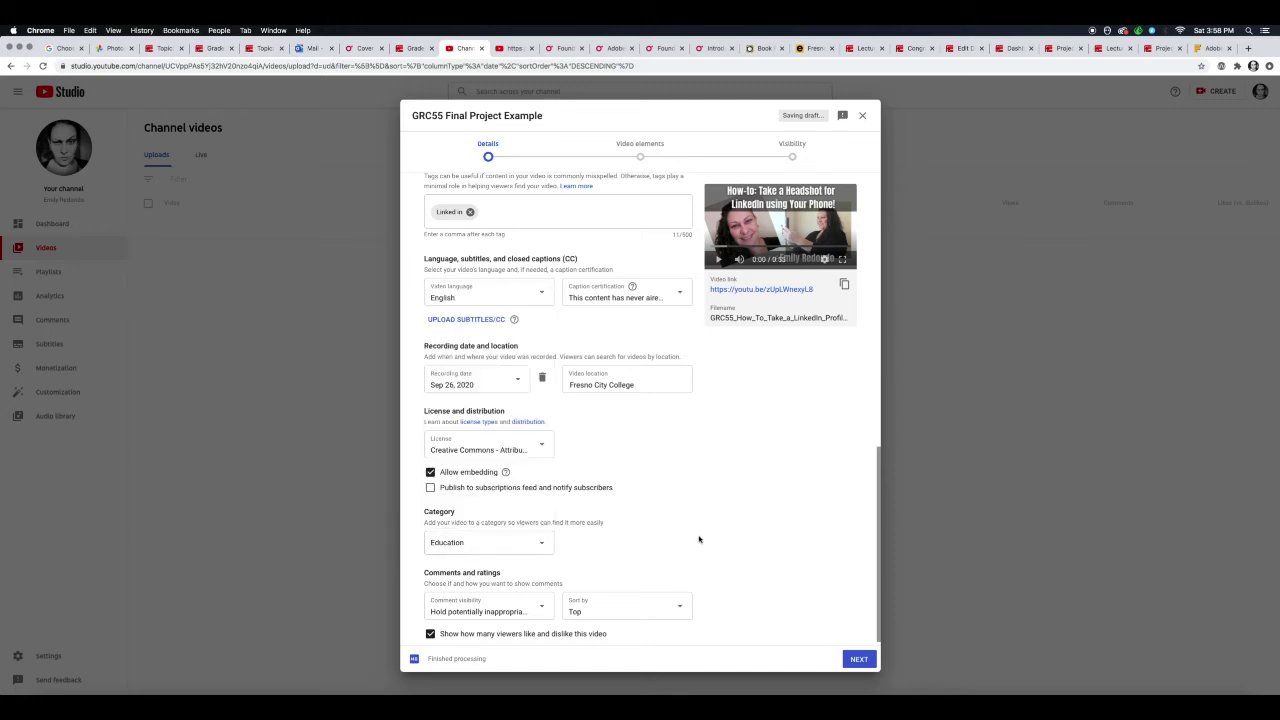
# Step: Hold potentially inappropriate comments for review, sort comments by Top, and hide like/dislike counts
pyautogui.click(541, 610)
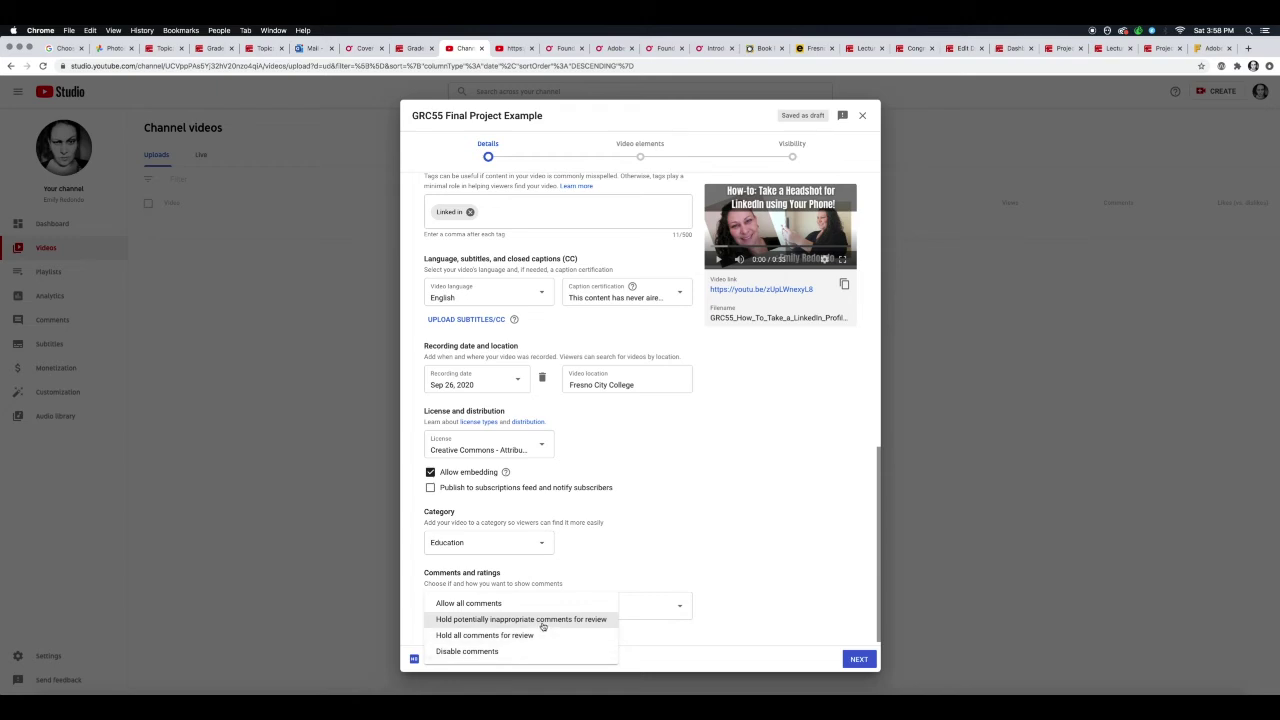
pyautogui.click(549, 620)
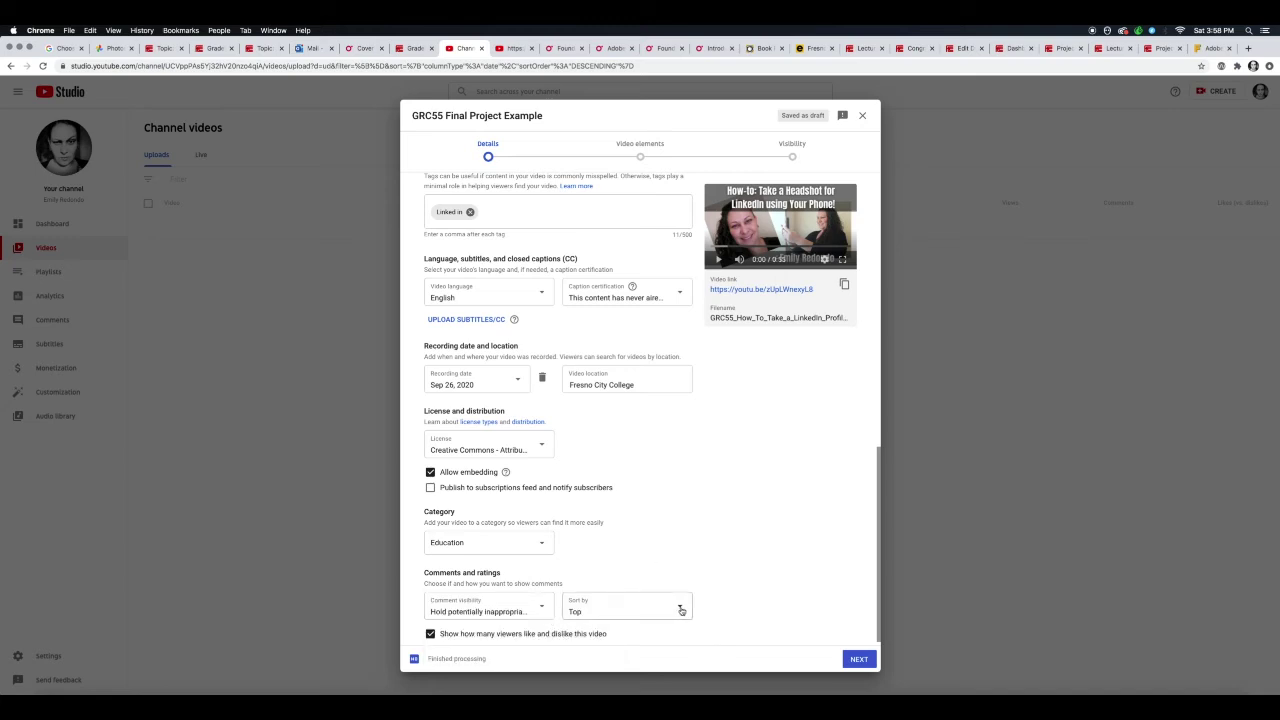
pyautogui.click(681, 610)
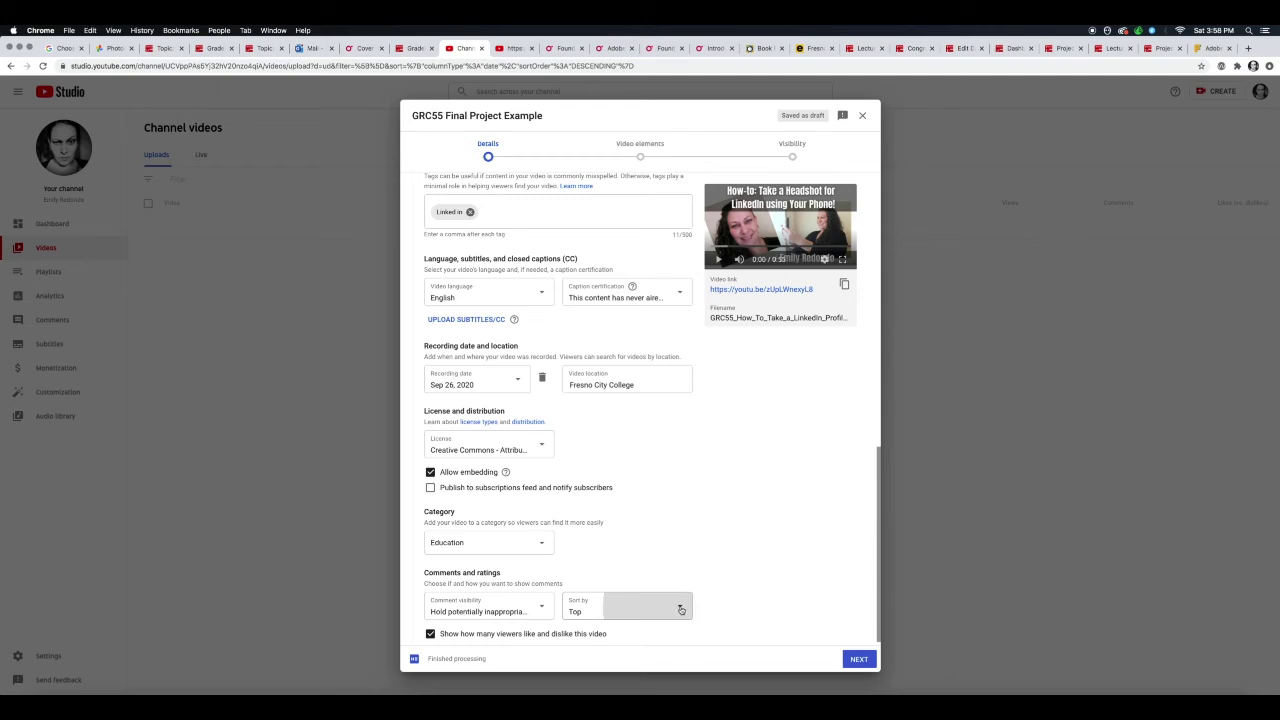
pyautogui.click(882, 511)
pyautogui.click(879, 568)
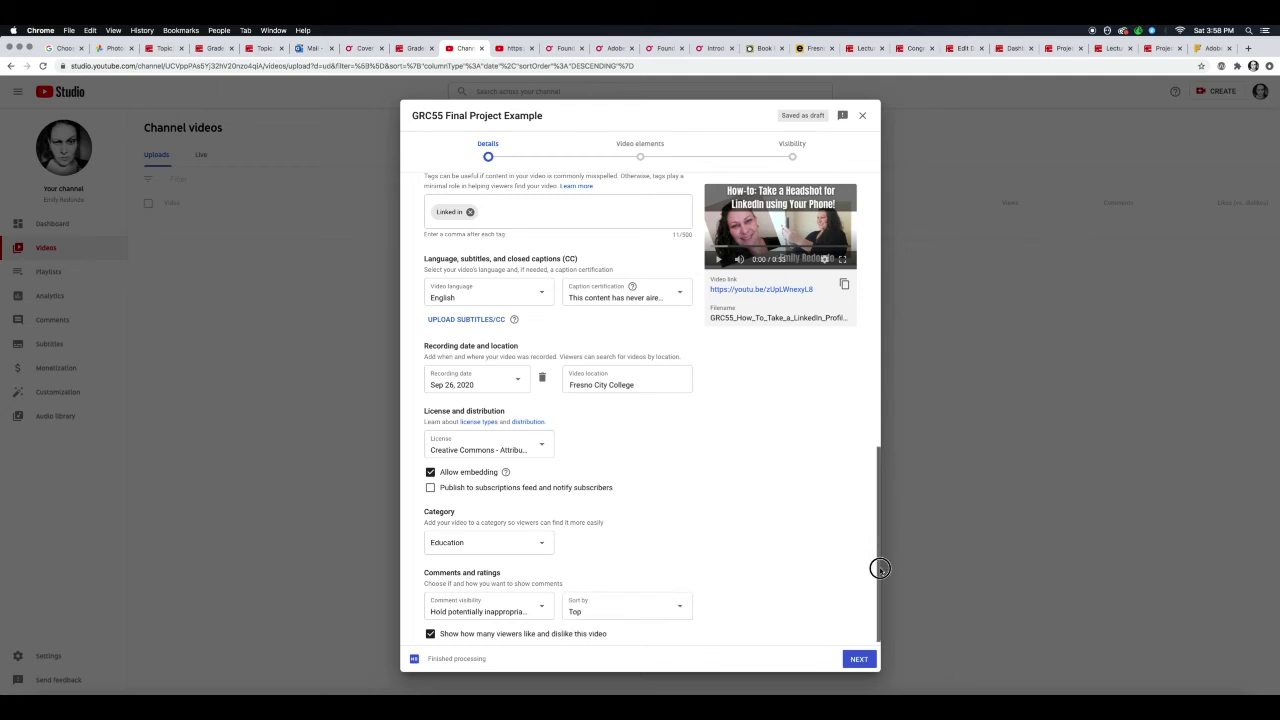
pyautogui.scroll(-1, 879, 568)
pyautogui.click(624, 604)
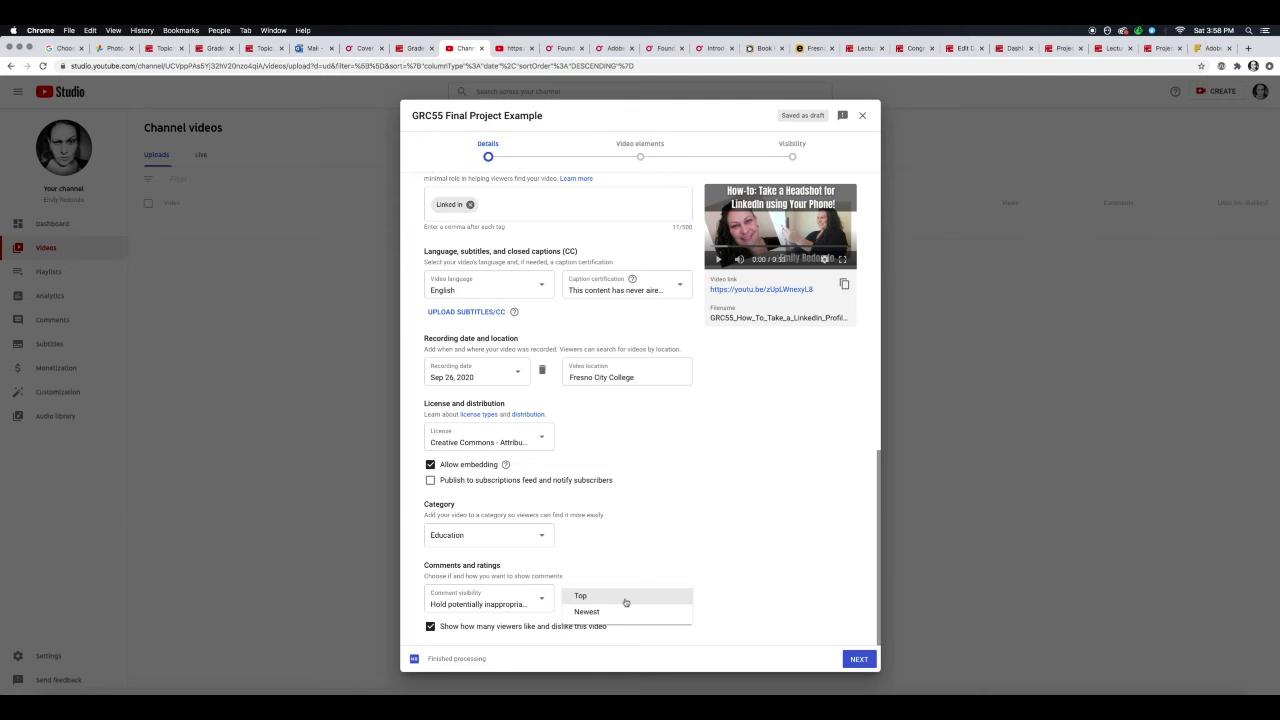
pyautogui.click(646, 551)
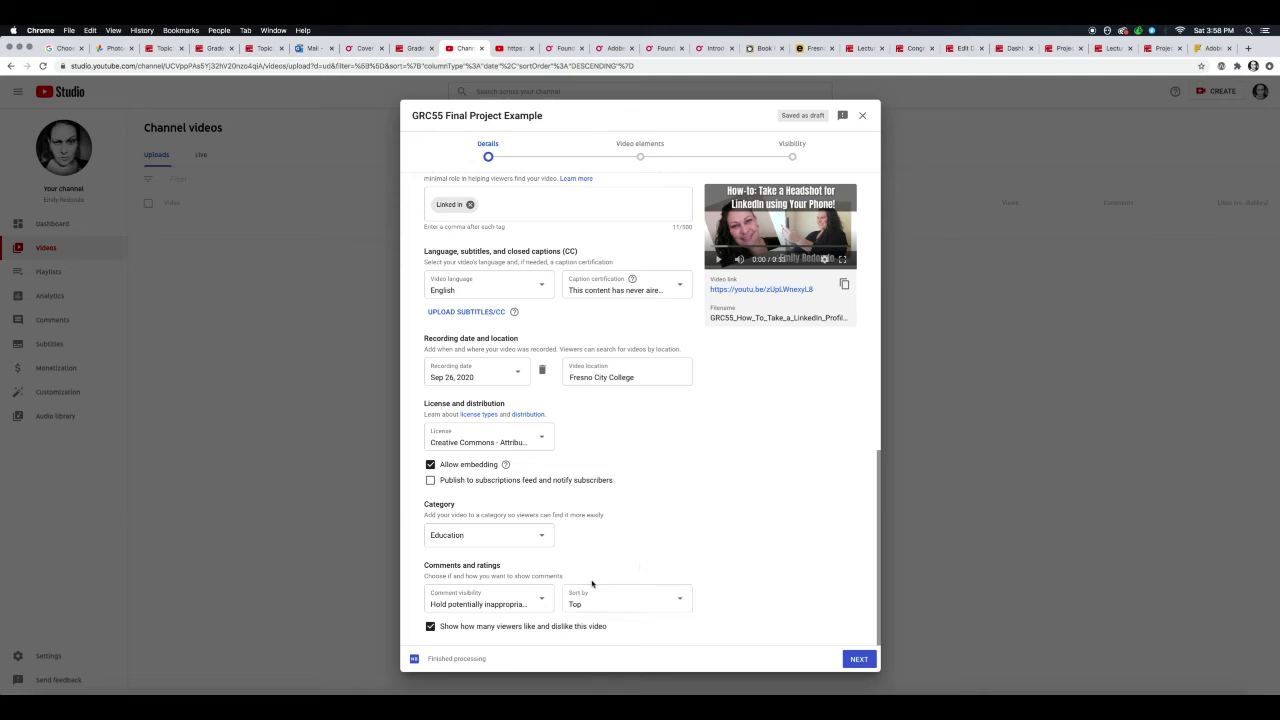
pyautogui.click(430, 626)
# Step: Advance past Video elements to Visibility and choose Unlisted for the GRC55 Final Project Example video
pyautogui.click(860, 660)
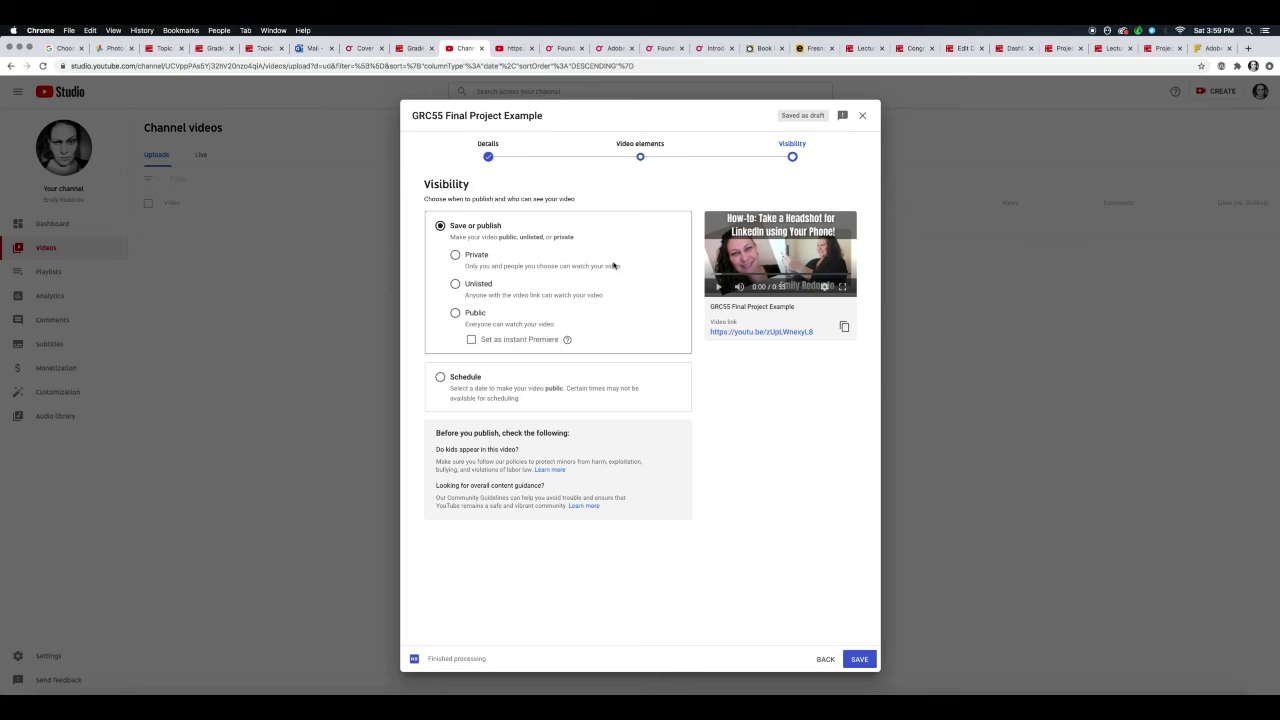
pyautogui.click(455, 285)
# Step: Save the GRC55 Final Project Example upload with Unlisted visibility
pyautogui.click(859, 660)
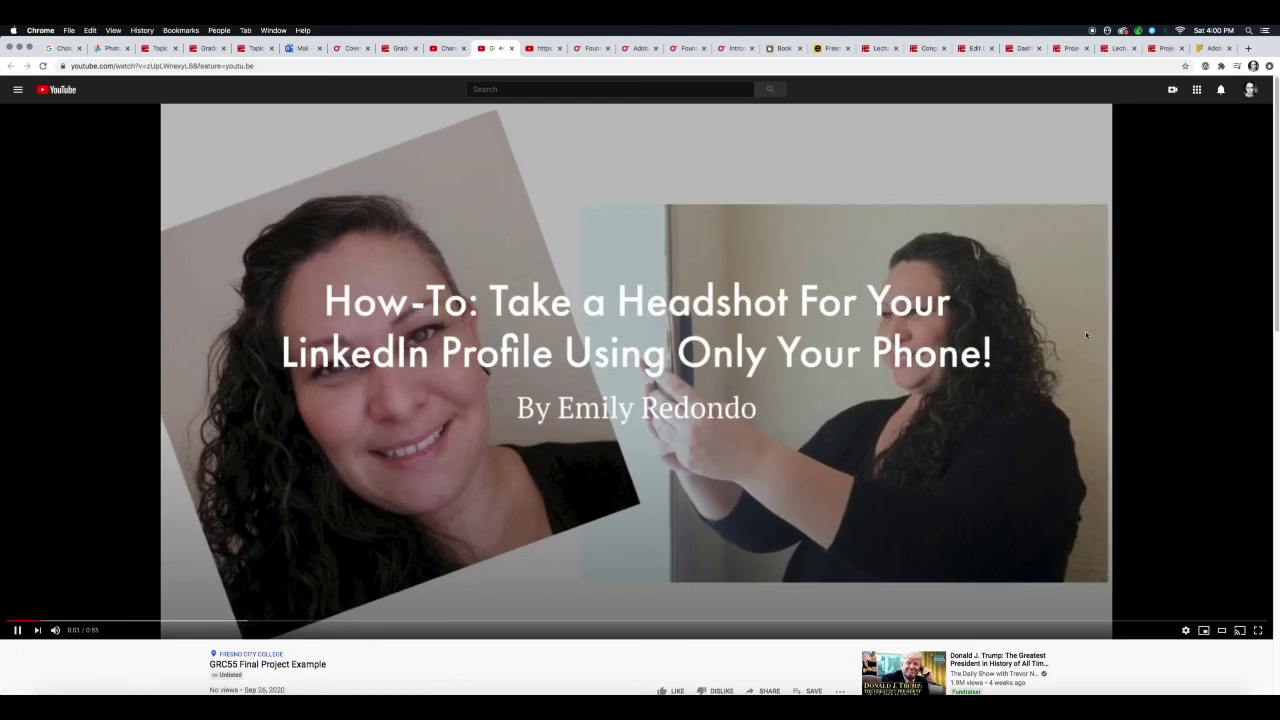
# Step: Pause the GRC55 Final Project Example video on its watch page
pyautogui.scroll(-2, 1270, 200)
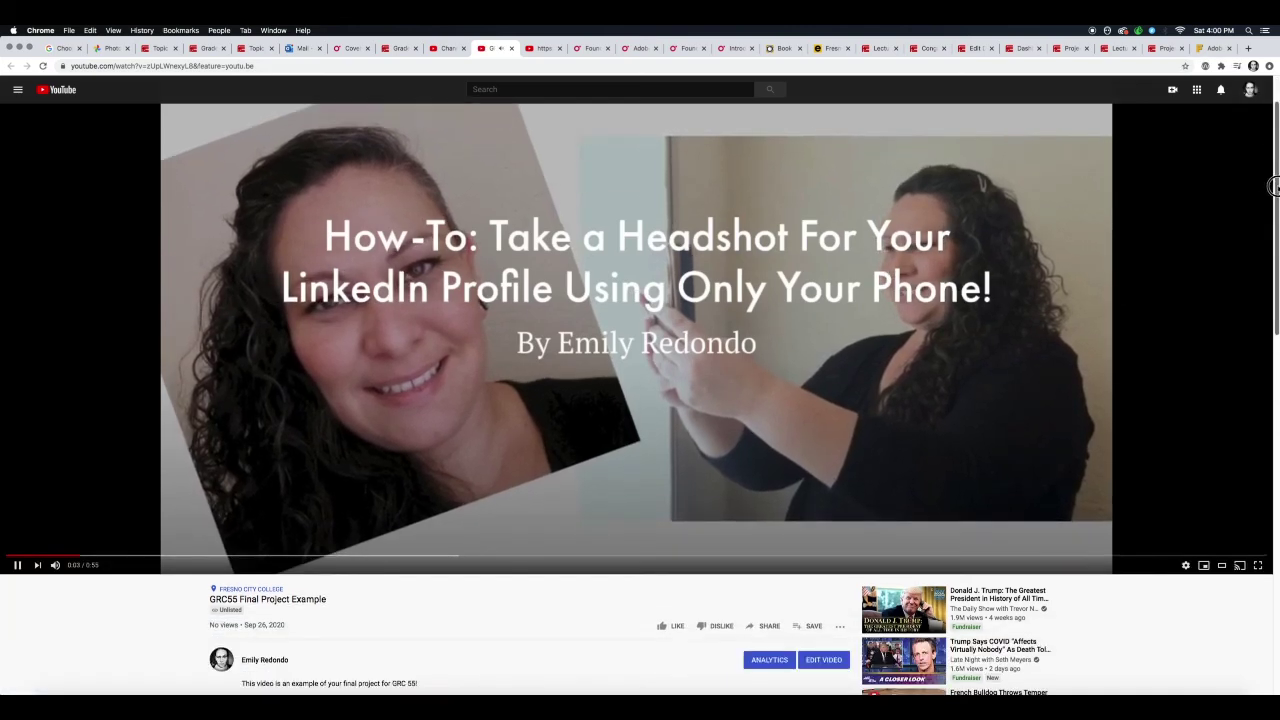
pyautogui.scroll(-1, 1275, 205)
pyautogui.scroll(3, 1275, 160)
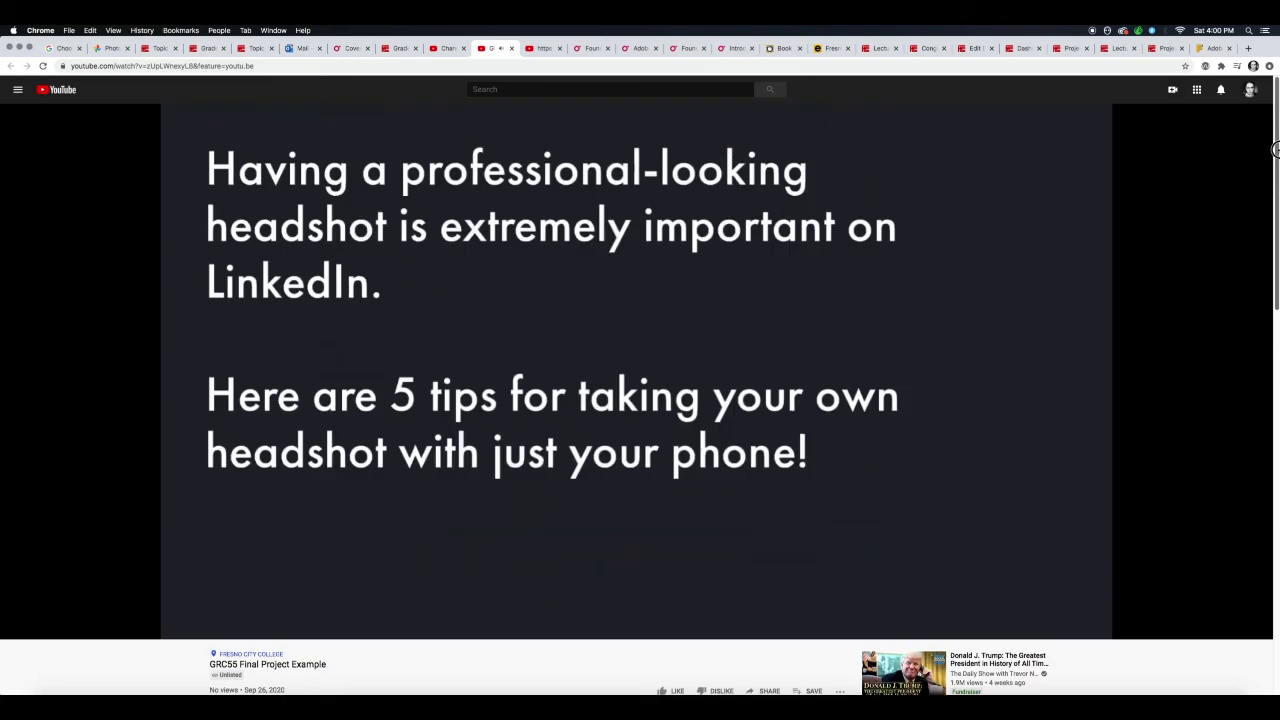
pyautogui.scroll(-5, 1275, 200)
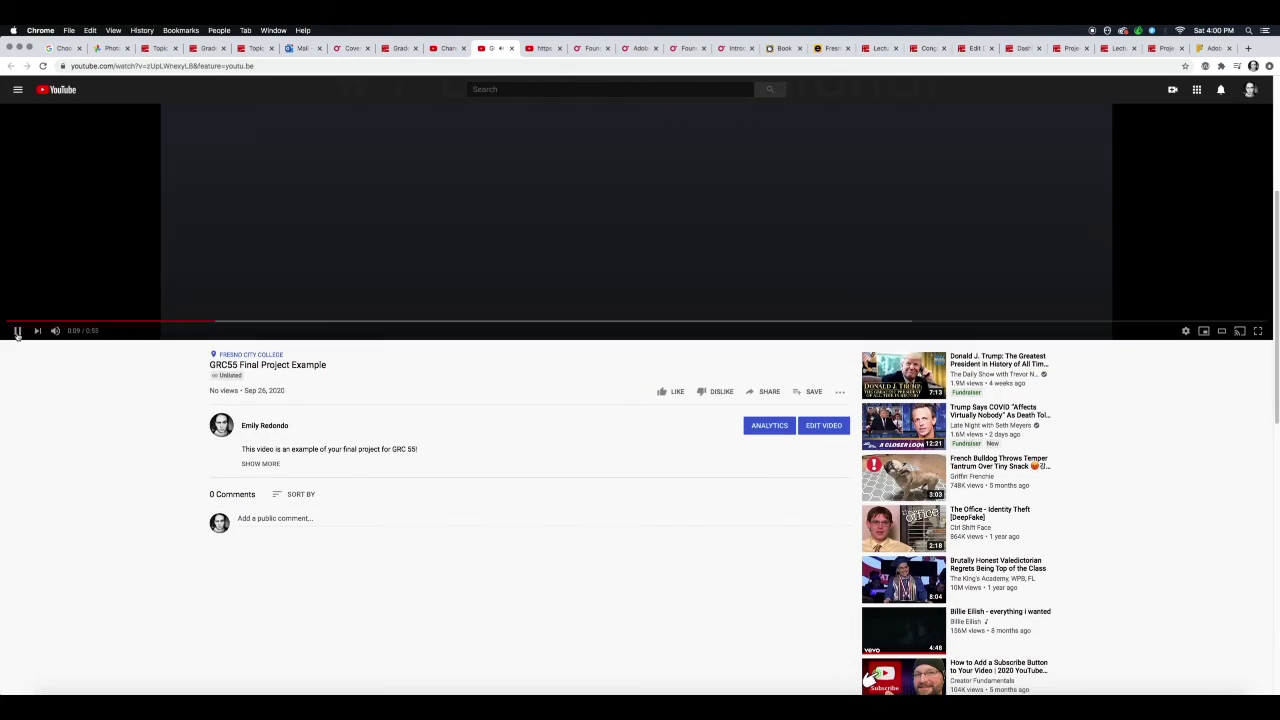
pyautogui.click(18, 331)
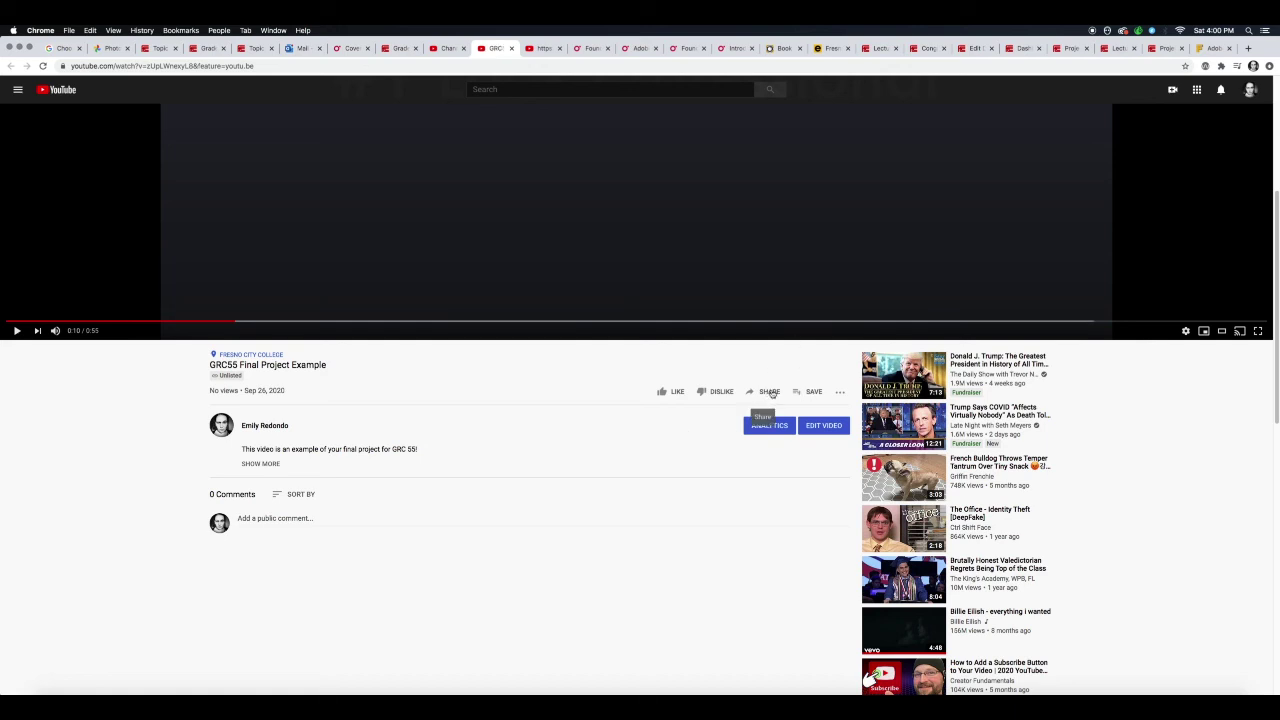
# Step: Copy the video's youtu.be short link from the Share dialog, then close the dialog
pyautogui.click(768, 392)
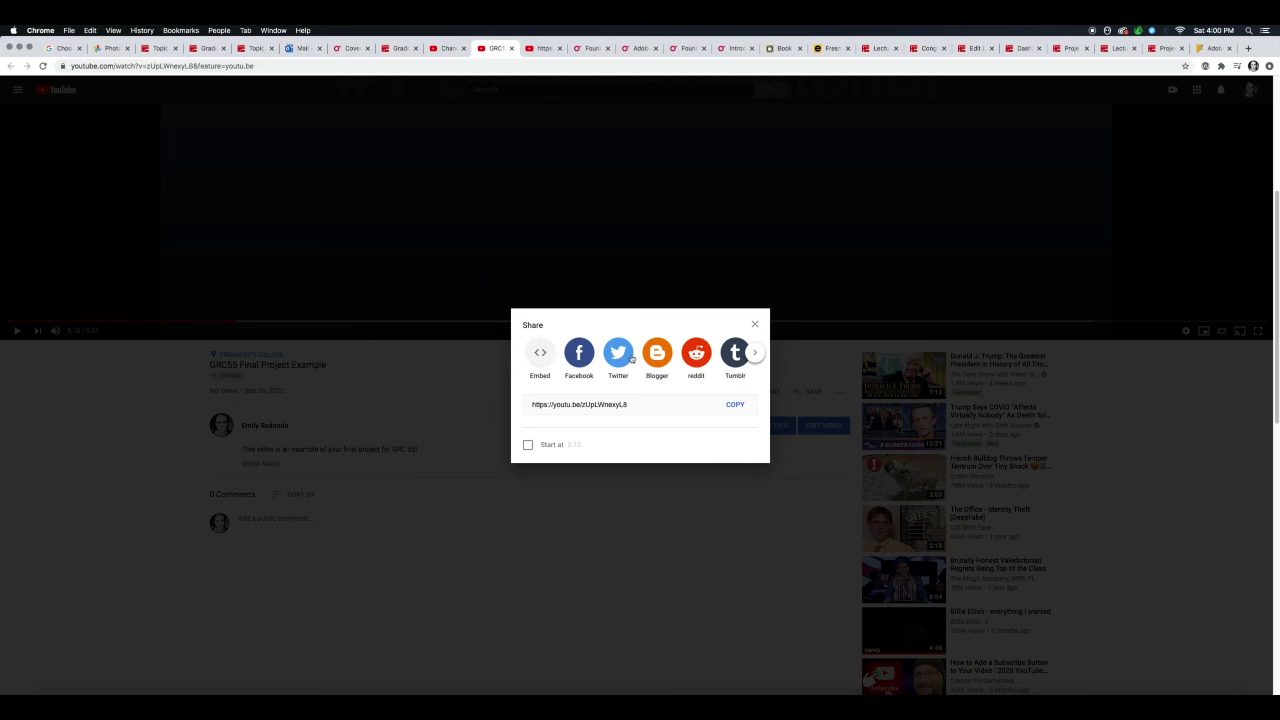
pyautogui.click(756, 354)
pyautogui.click(756, 356)
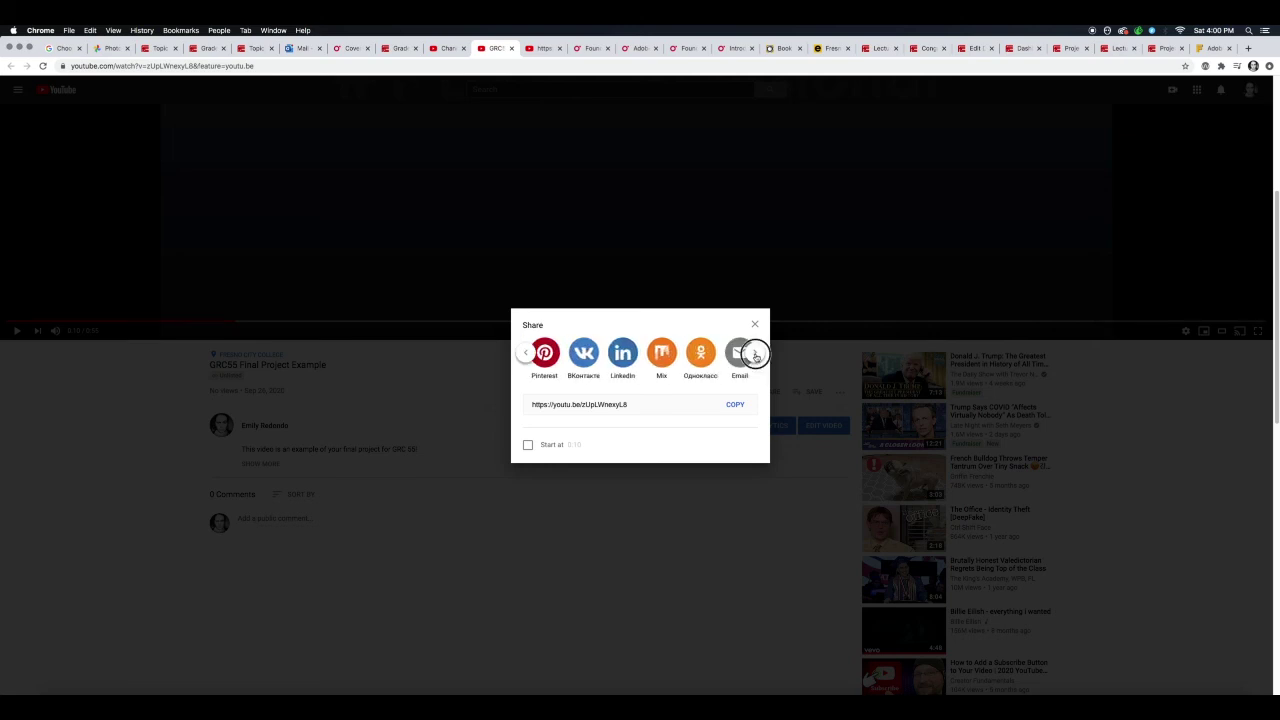
pyautogui.click(737, 406)
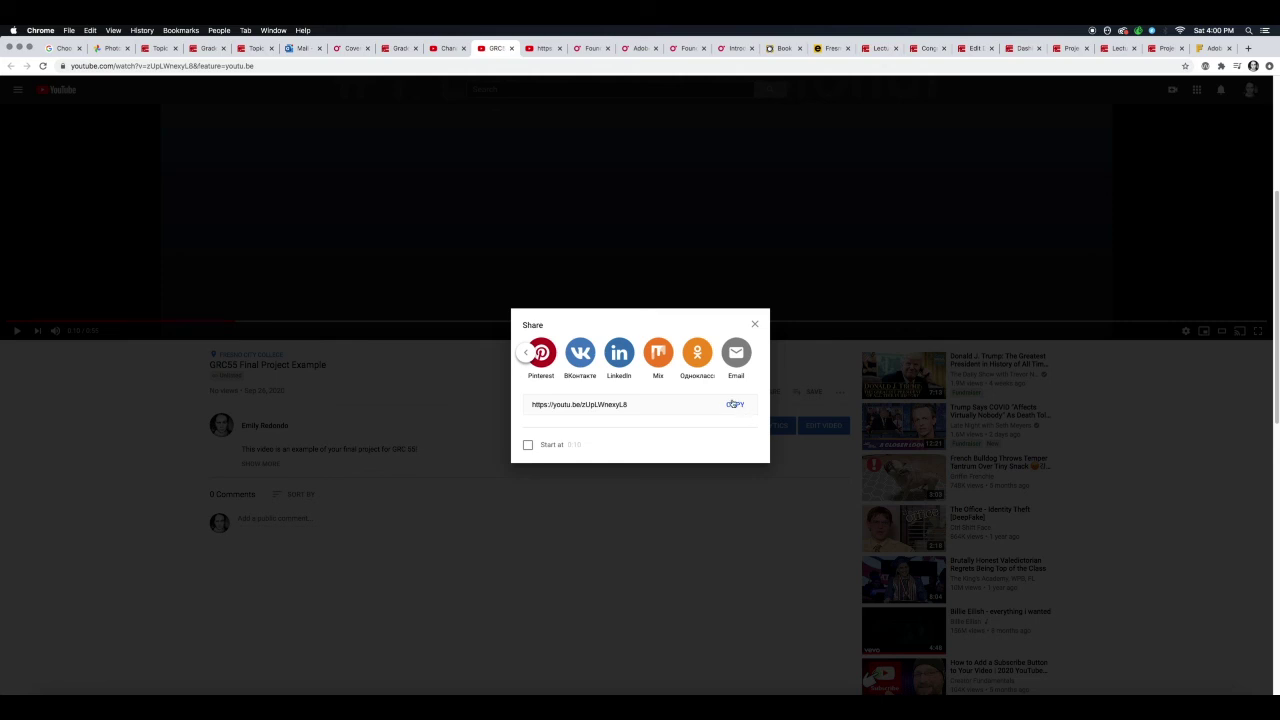
pyautogui.click(737, 406)
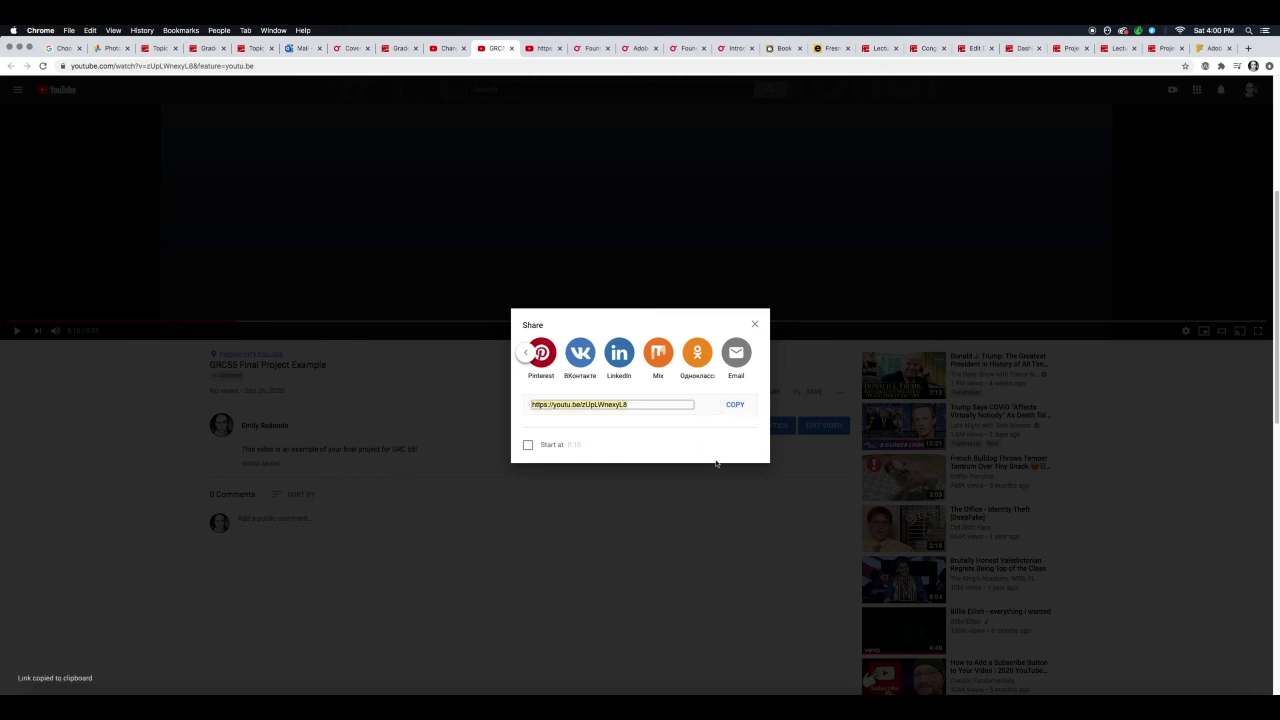
pyautogui.click(750, 510)
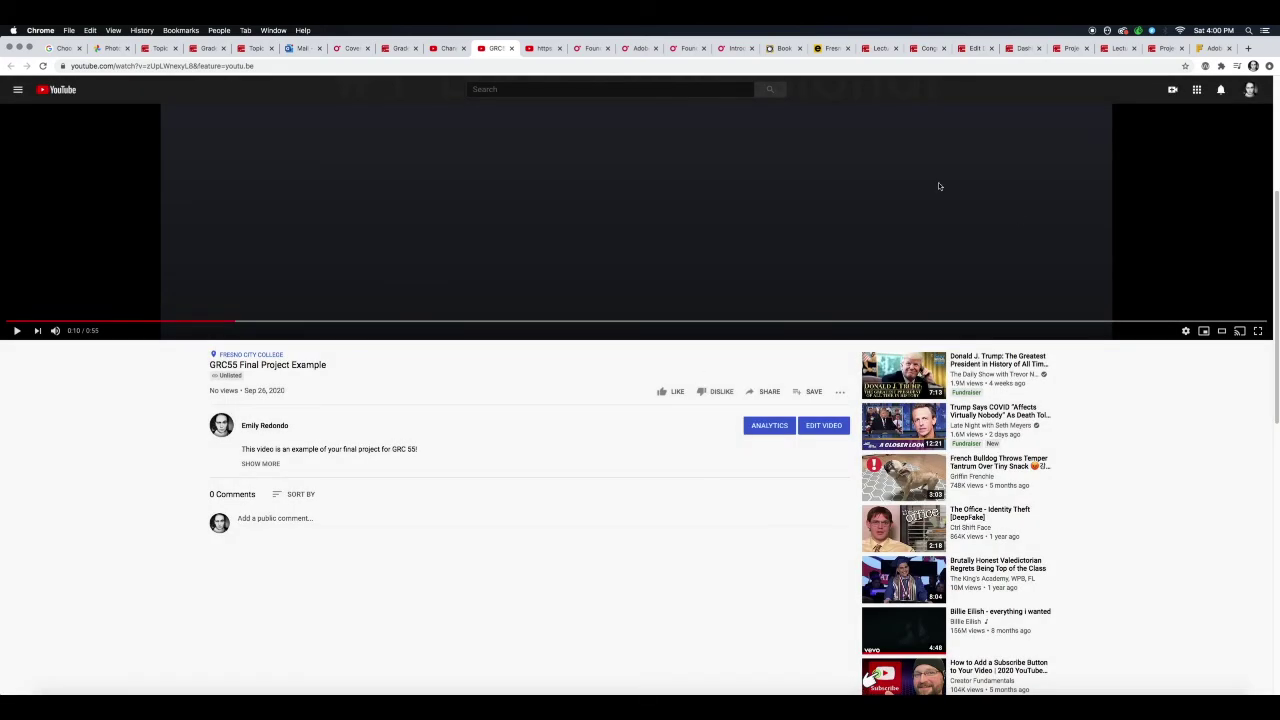
pyautogui.moveTo(1272, 262); pyautogui.dragTo(1273, 80)
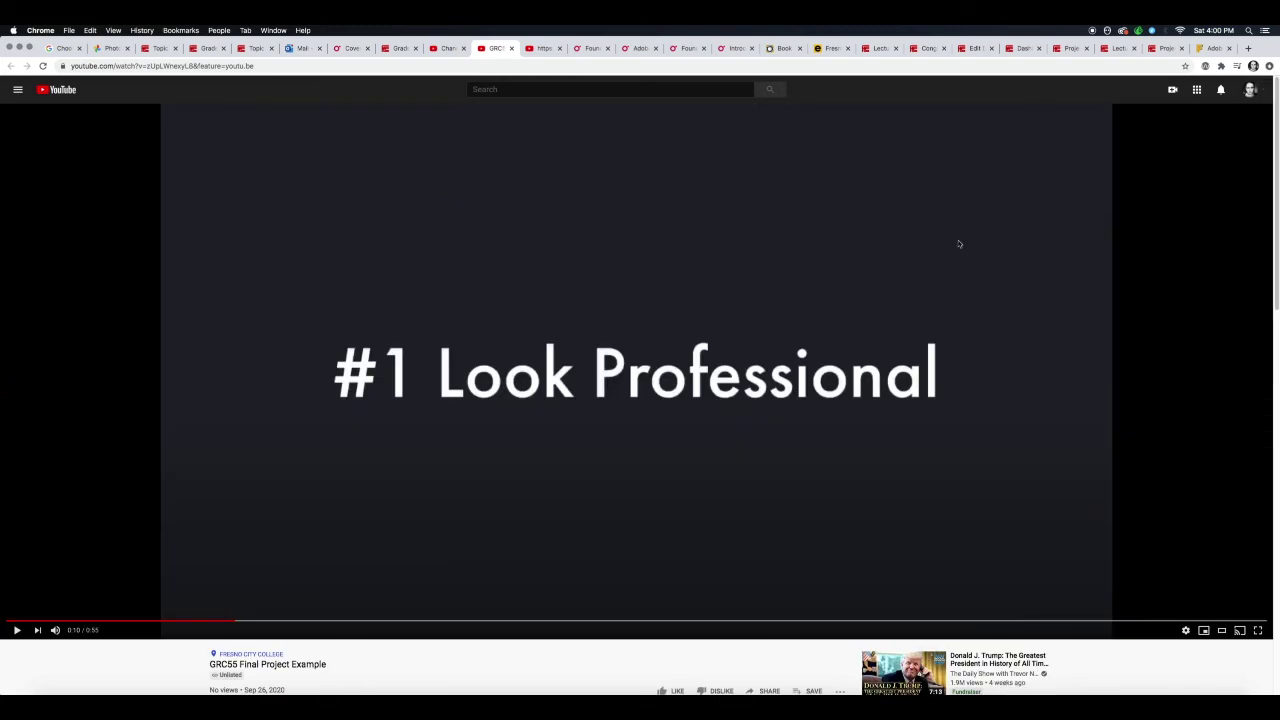